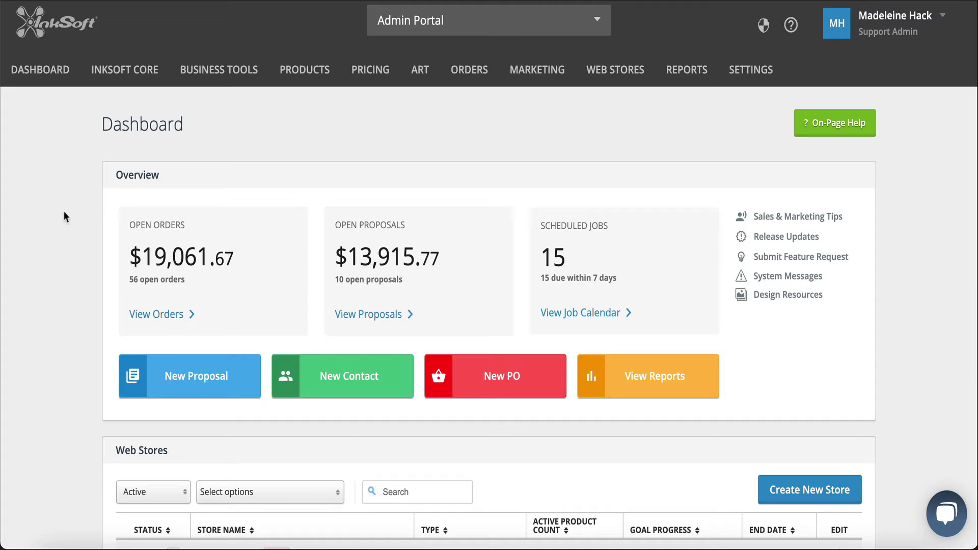
- Go to the Proposals board from the INKSOFT CORE menu
{"action": "left_click", "coordinate": [125, 69]}
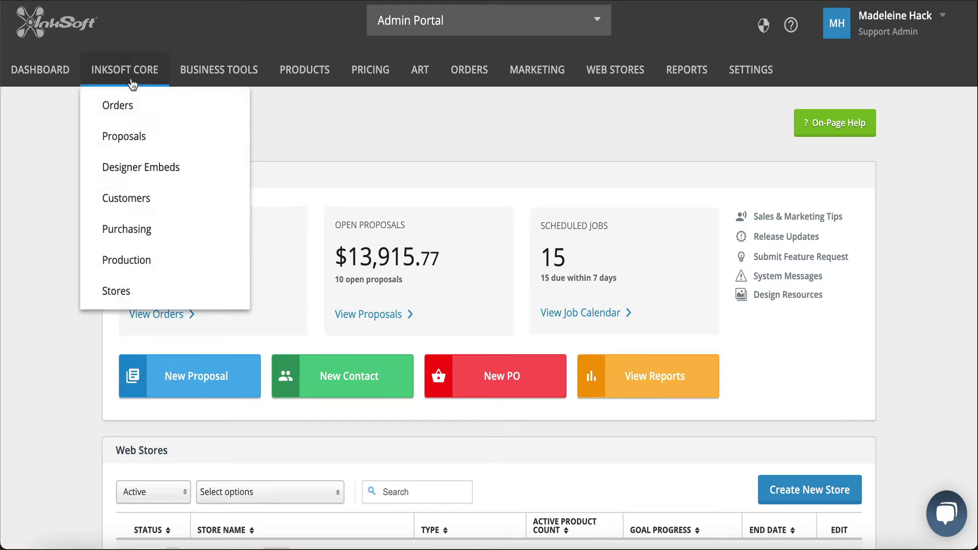
{"action": "left_click", "coordinate": [132, 133]}
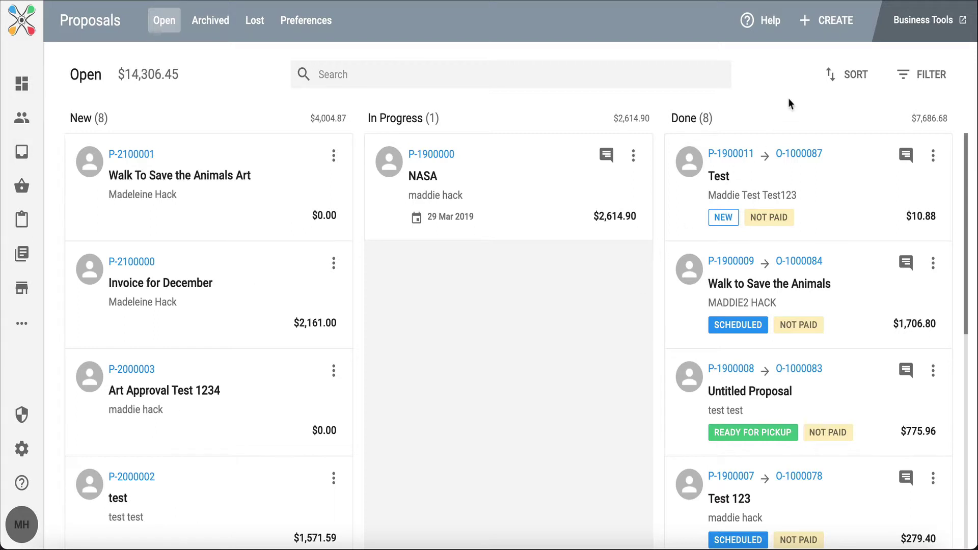
- Create a new draft proposal and attach the CHS customer contact found by search
{"action": "left_click", "coordinate": [823, 25]}
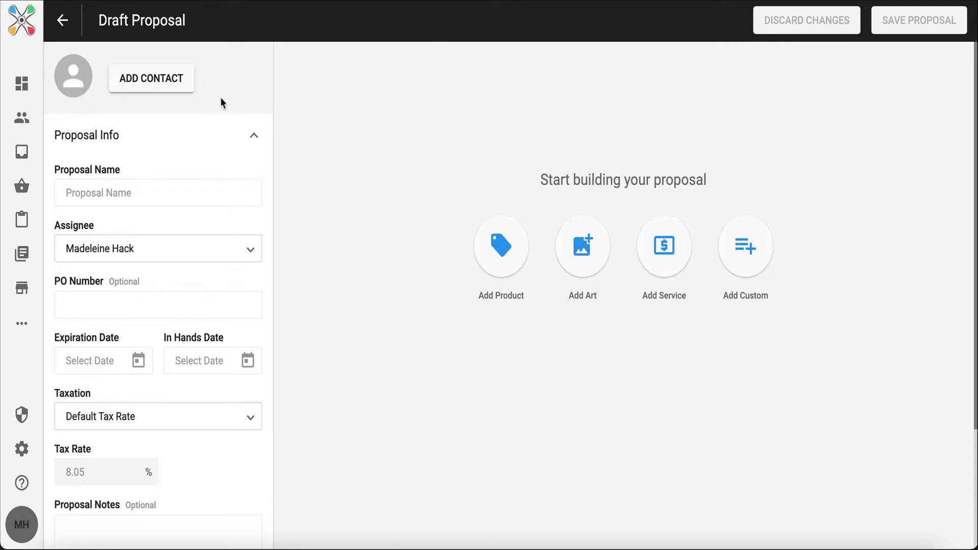
{"action": "left_click", "coordinate": [156, 83]}
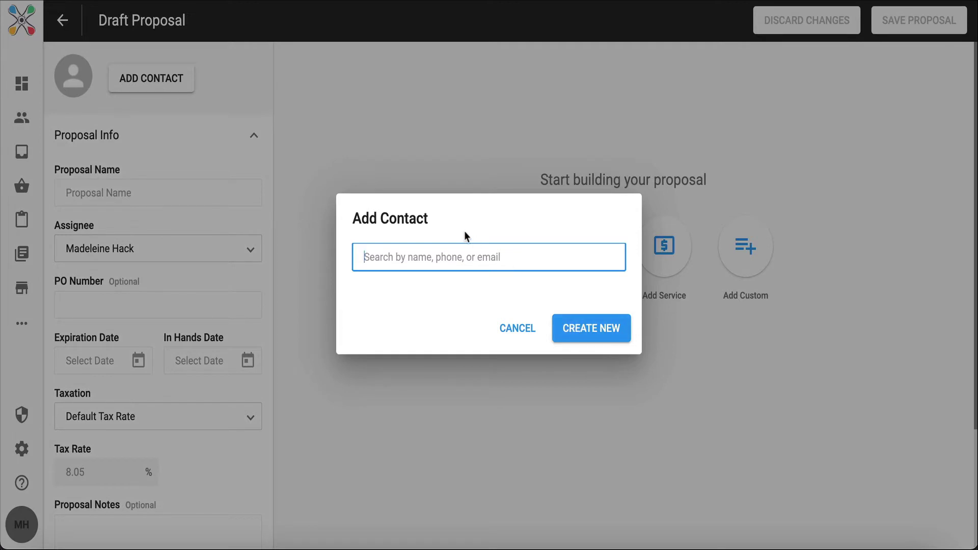
{"action": "type", "text": "kate"}
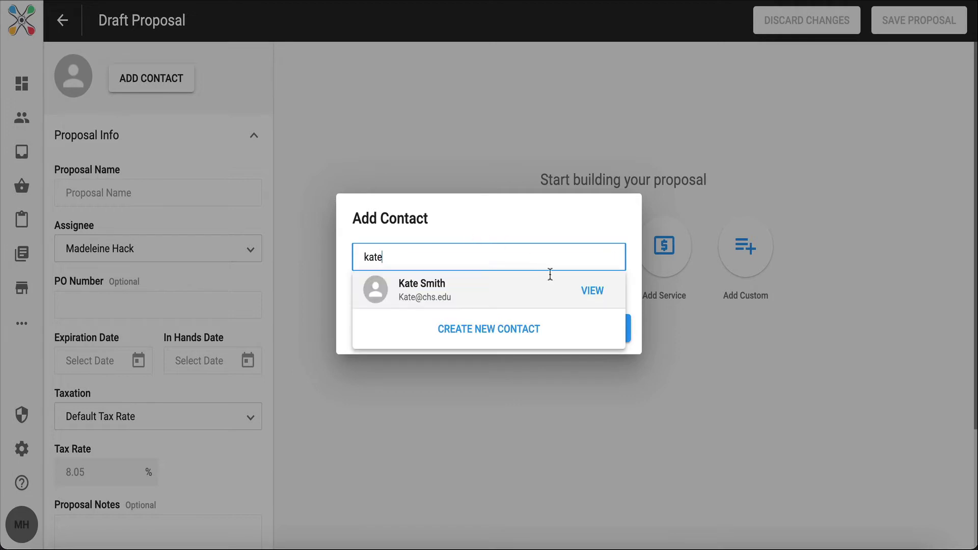
{"action": "left_click", "coordinate": [523, 296]}
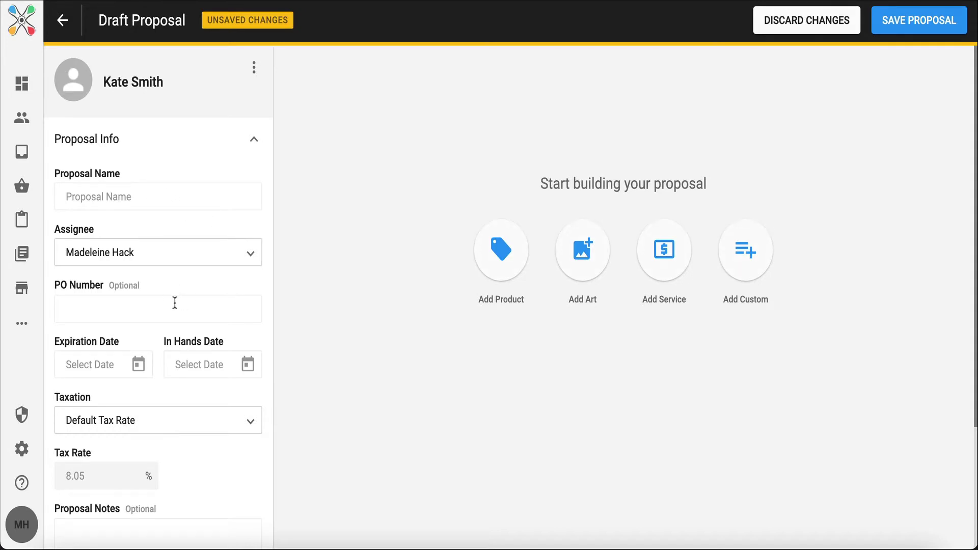
- Name the draft proposal 'CHS Gear'
{"action": "left_click", "coordinate": [153, 198]}
{"action": "type", "text": "CHS Gear"}
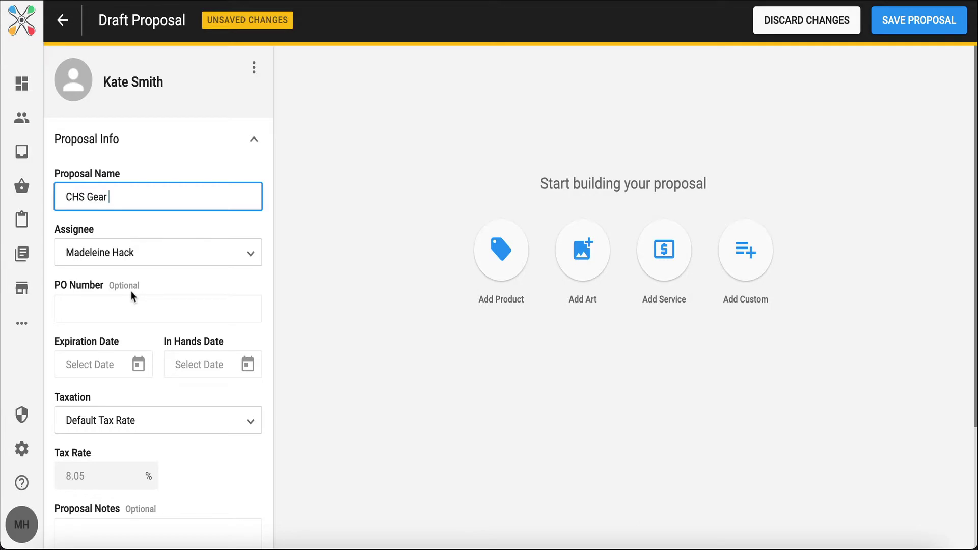
{"action": "scroll", "coordinate": [130, 291], "scroll_direction": "down", "scroll_amount": 1}
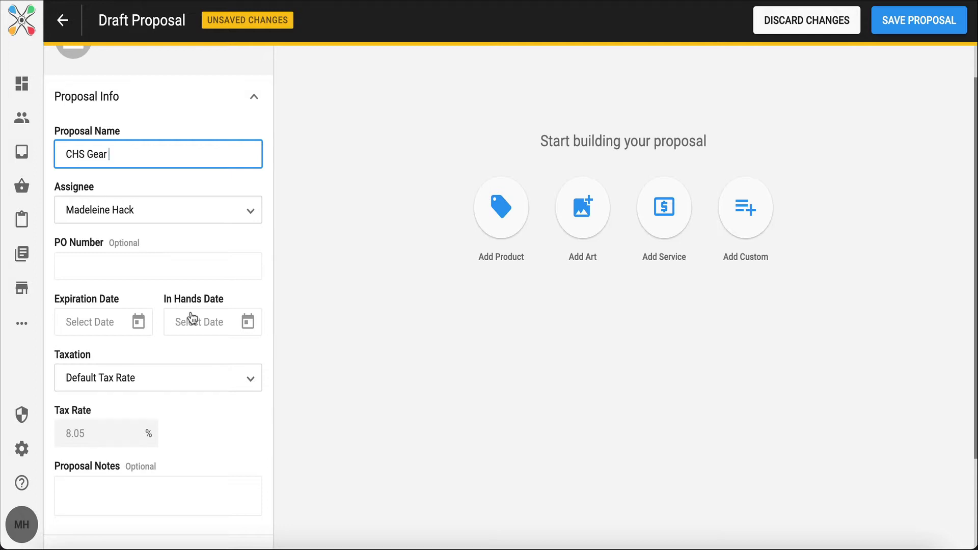
{"action": "scroll", "coordinate": [131, 284], "scroll_direction": "down", "scroll_amount": 2}
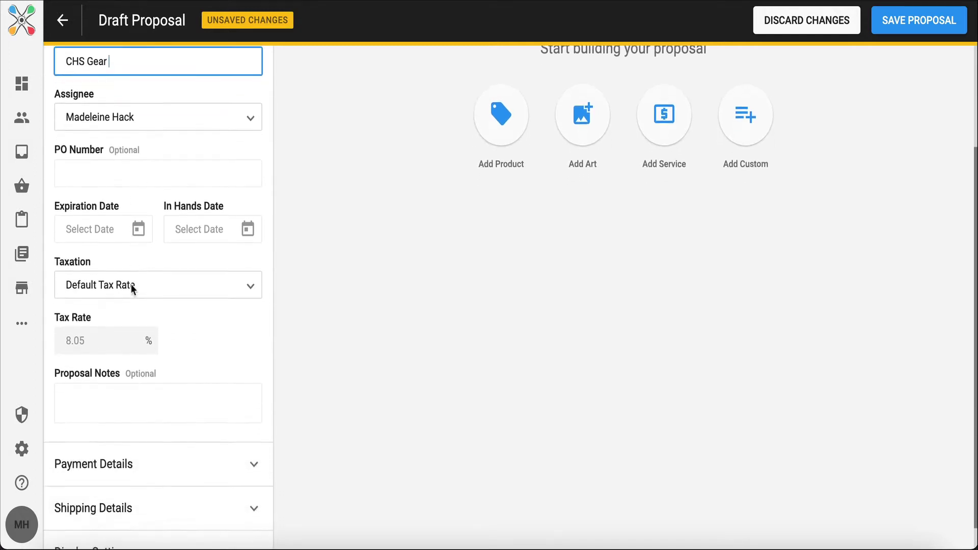
{"action": "left_click", "coordinate": [99, 289]}
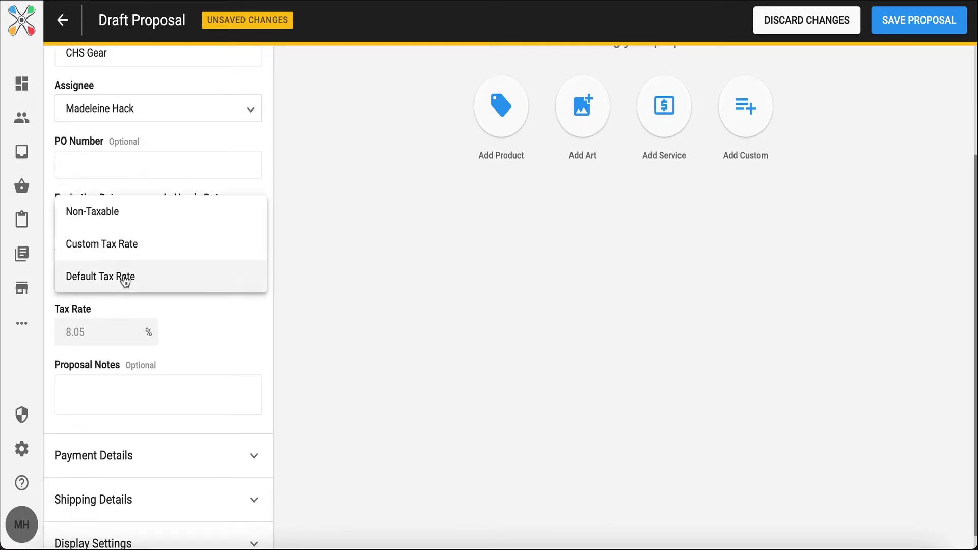
{"action": "left_click", "coordinate": [303, 338]}
{"action": "scroll", "coordinate": [219, 364], "scroll_direction": "down", "scroll_amount": 1}
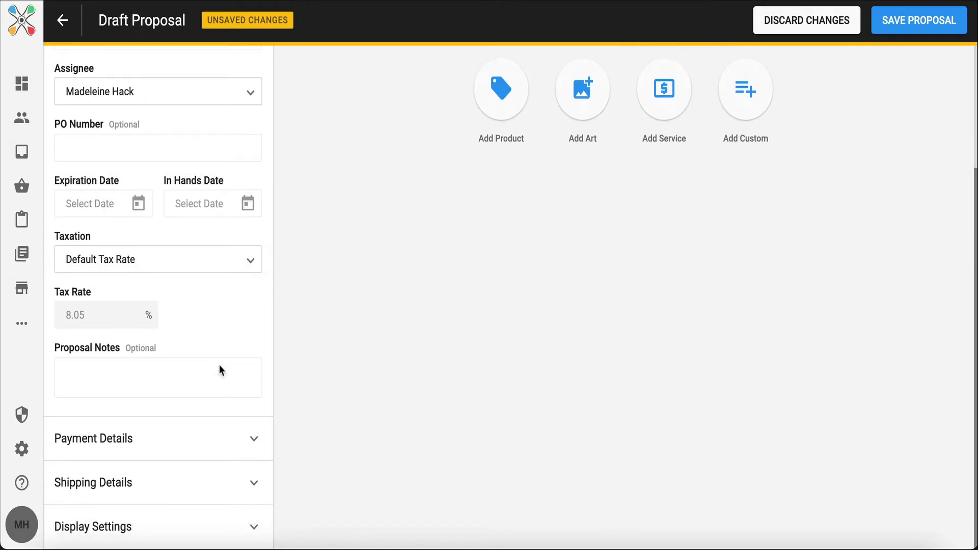
{"action": "left_click", "coordinate": [123, 441]}
{"action": "scroll", "coordinate": [122, 437], "scroll_direction": "down", "scroll_amount": 4}
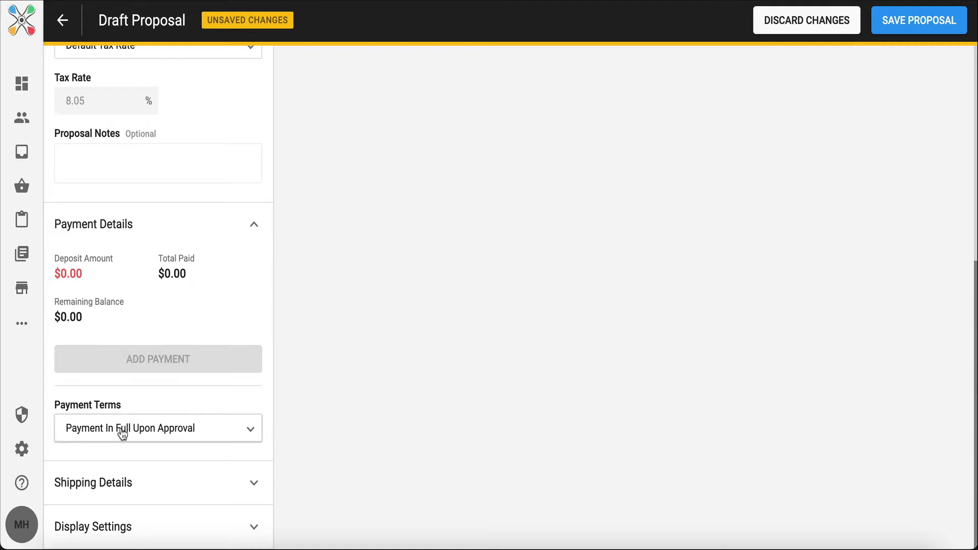
{"action": "left_click", "coordinate": [121, 433]}
{"action": "left_click", "coordinate": [120, 456]}
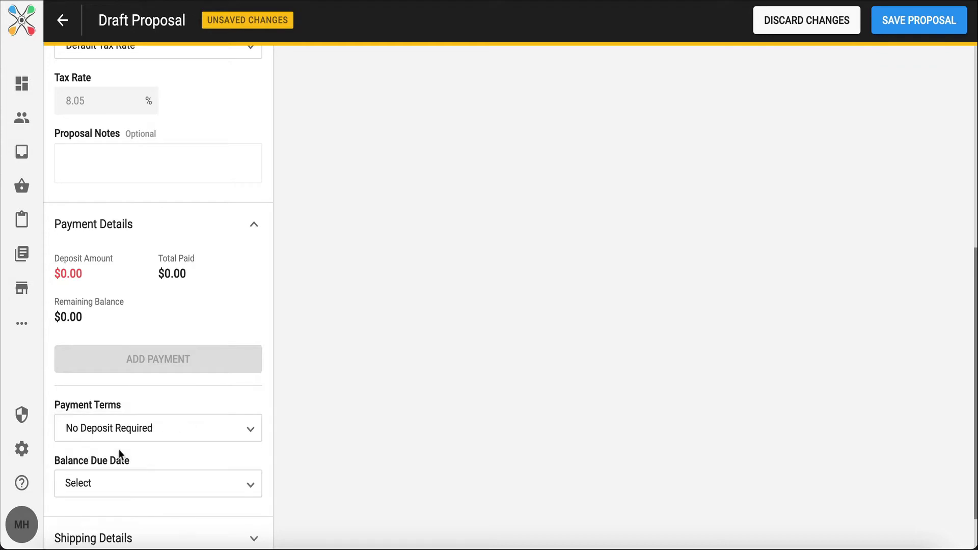
{"action": "scroll", "coordinate": [120, 454], "scroll_direction": "down", "scroll_amount": 1}
{"action": "left_click", "coordinate": [136, 377]}
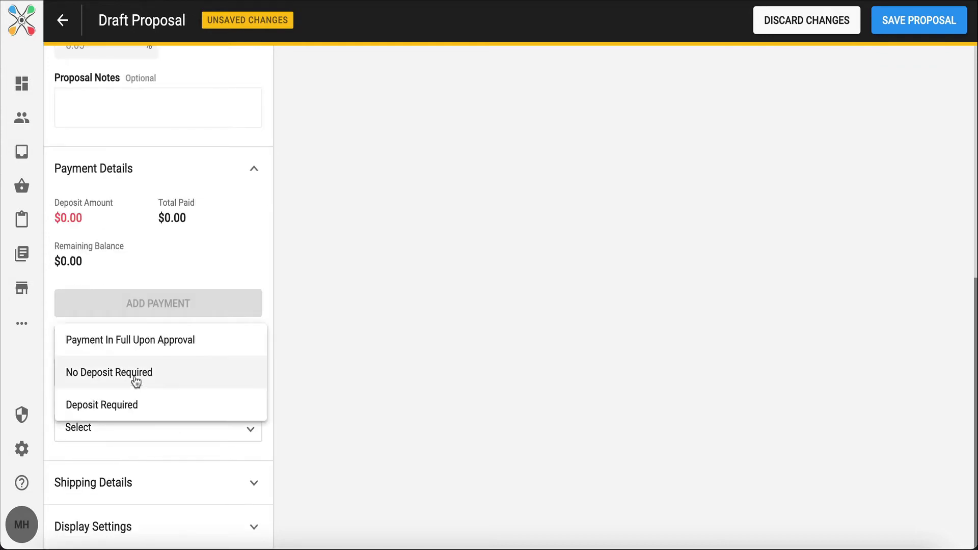
{"action": "left_click", "coordinate": [122, 404]}
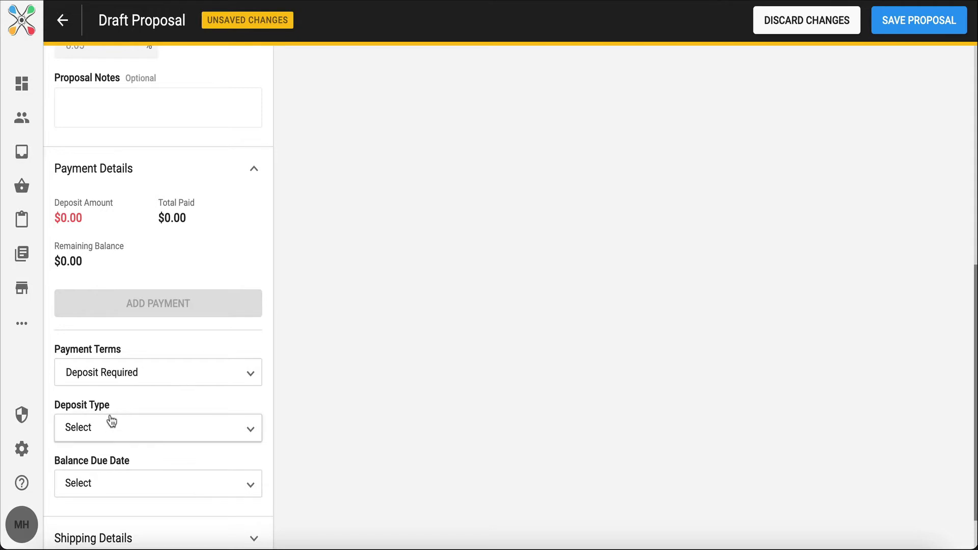
{"action": "left_click", "coordinate": [141, 368]}
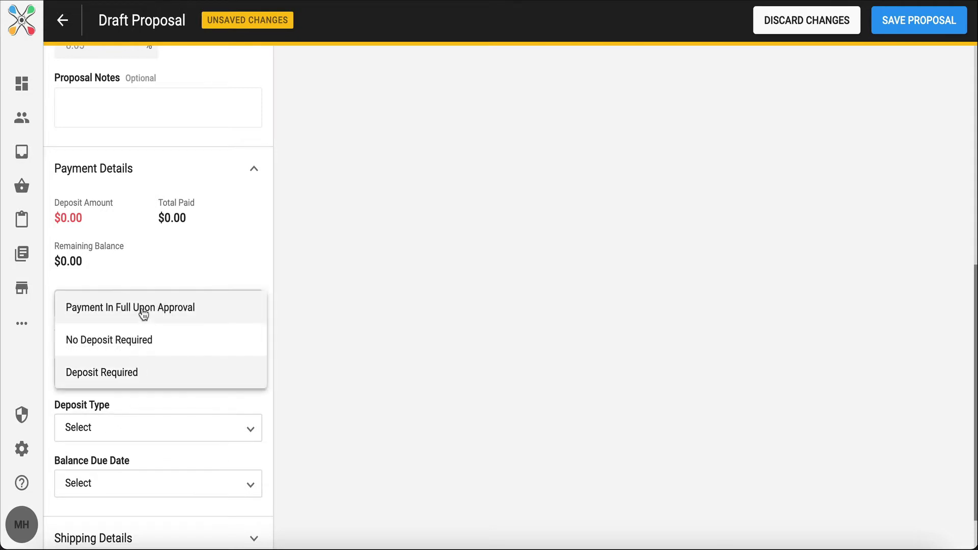
{"action": "left_click", "coordinate": [143, 307]}
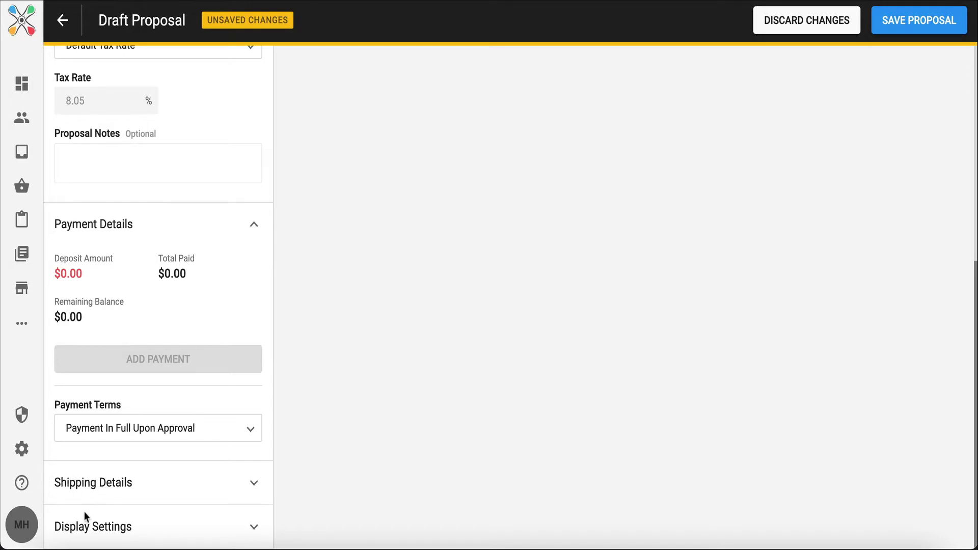
{"action": "left_click", "coordinate": [84, 525]}
{"action": "scroll", "coordinate": [84, 522], "scroll_direction": "down", "scroll_amount": 2}
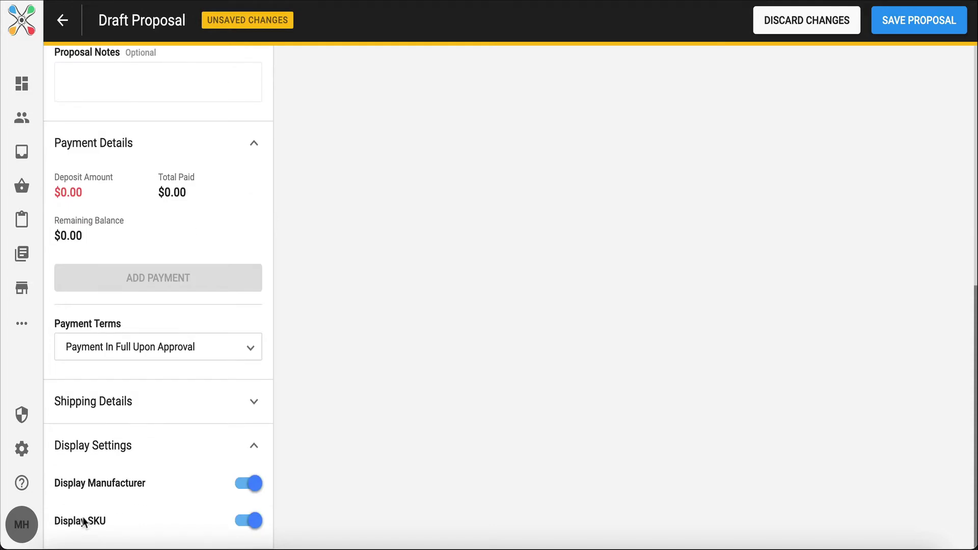
{"action": "scroll", "coordinate": [83, 520], "scroll_direction": "up", "scroll_amount": 5}
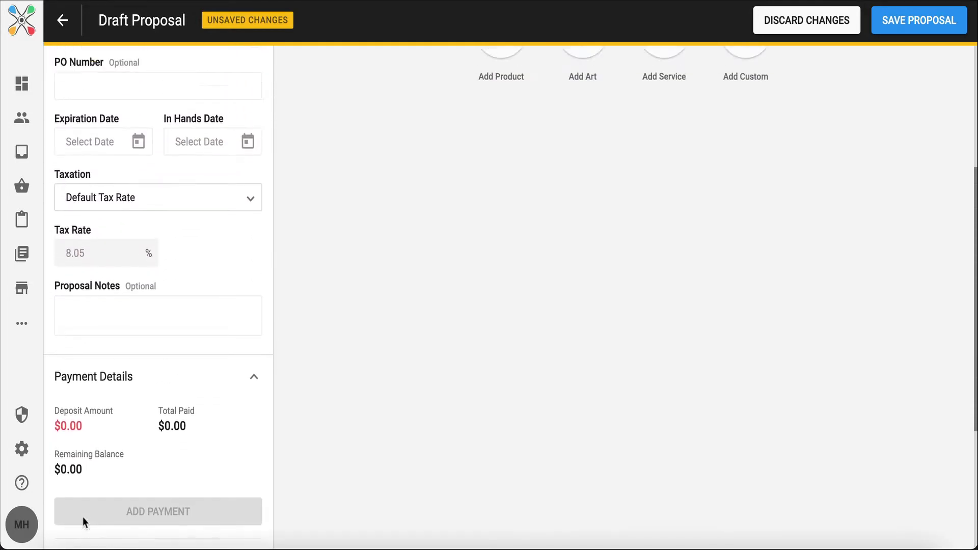
{"action": "scroll", "coordinate": [83, 517], "scroll_direction": "up", "scroll_amount": 4}
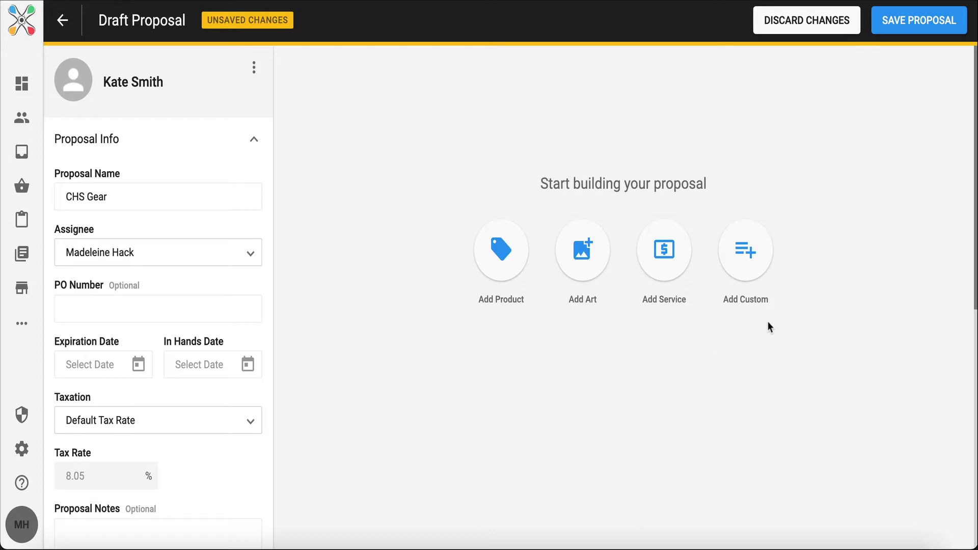
- Open an empty Add Custom Line Item form, quantity 1 and $0.00 total
{"action": "left_click", "coordinate": [754, 261]}
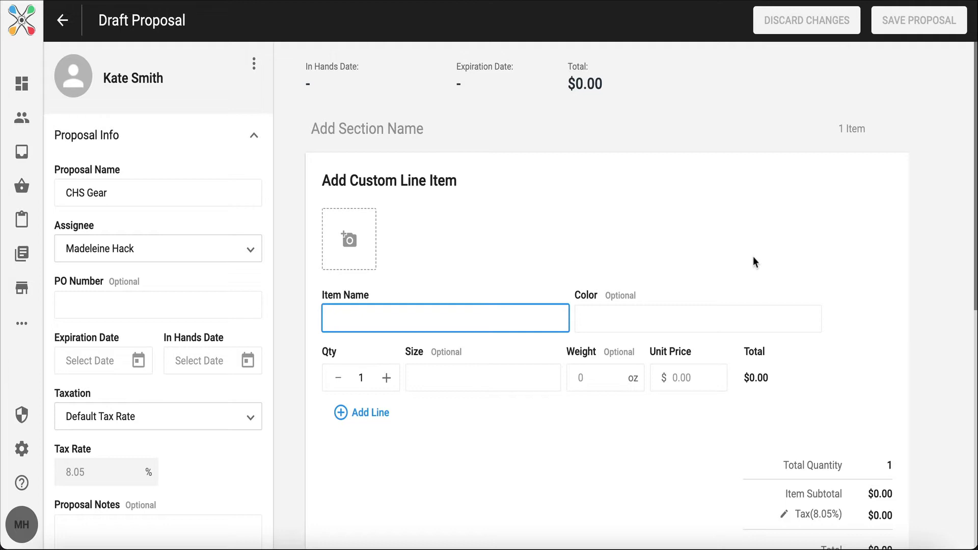
{"action": "scroll", "coordinate": [753, 261], "scroll_direction": "down", "scroll_amount": 1}
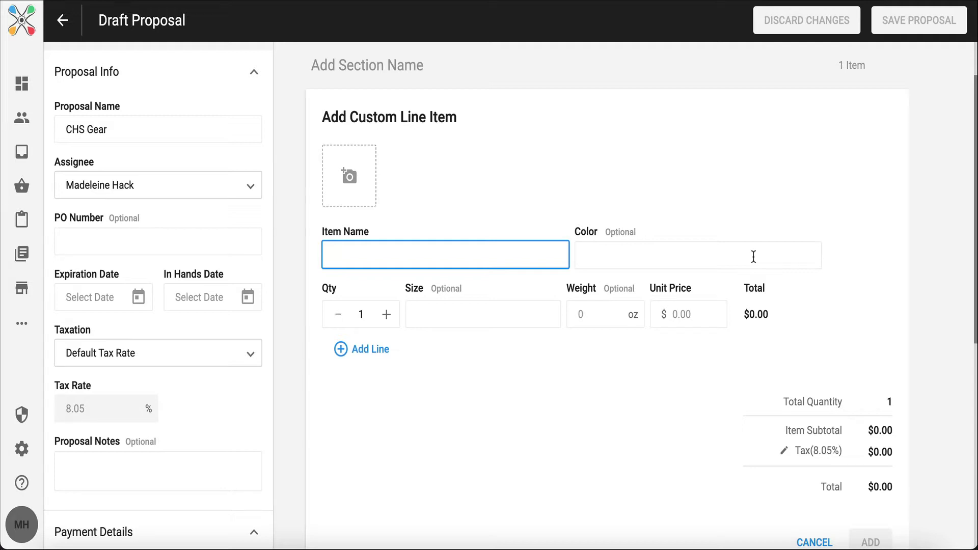
{"action": "scroll", "coordinate": [707, 301], "scroll_direction": "down", "scroll_amount": 3}
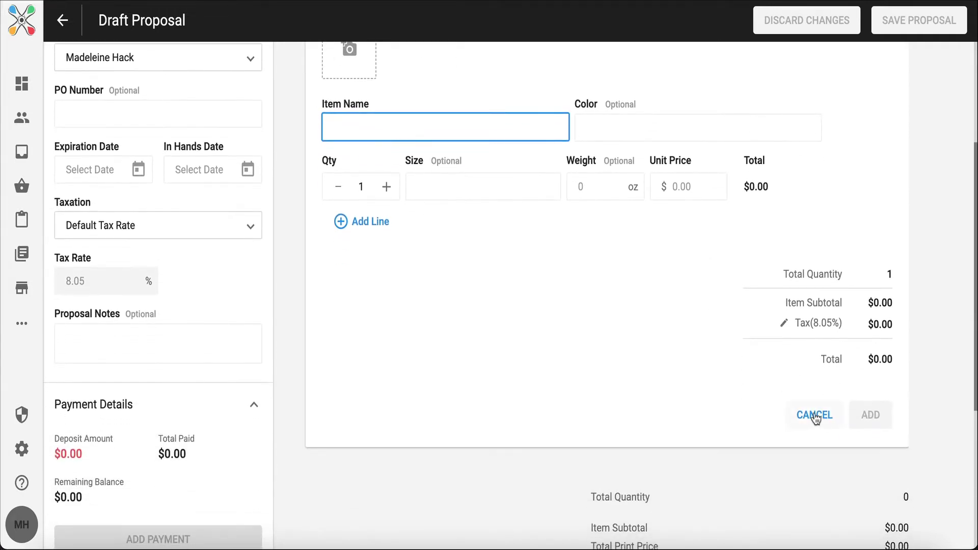
{"action": "left_click", "coordinate": [815, 416]}
{"action": "scroll", "coordinate": [814, 412], "scroll_direction": "up", "scroll_amount": 3}
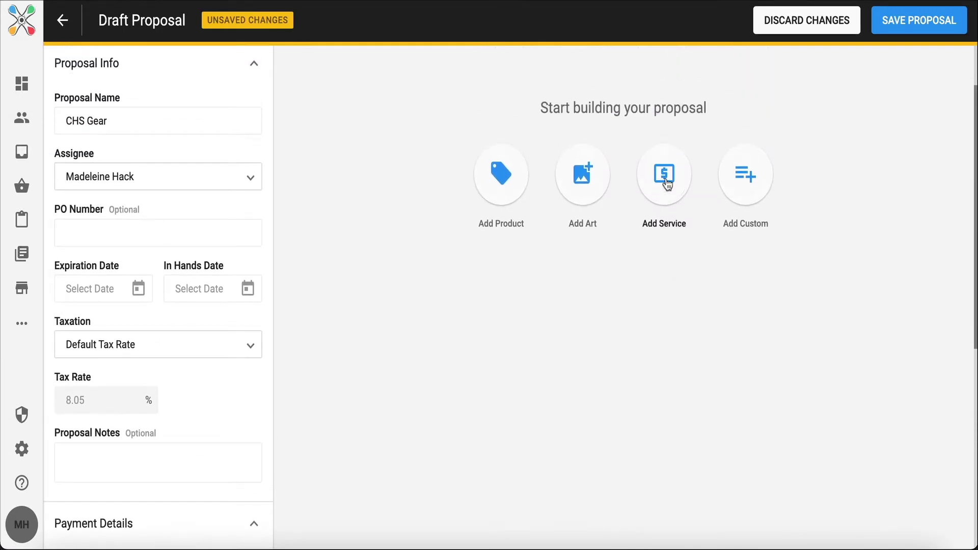
{"action": "left_click", "coordinate": [663, 176]}
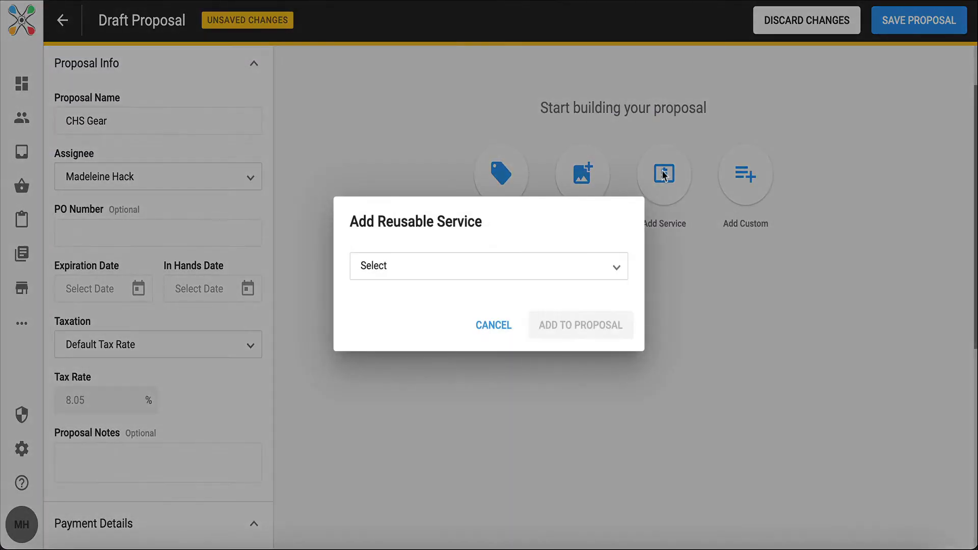
{"action": "left_click", "coordinate": [479, 265]}
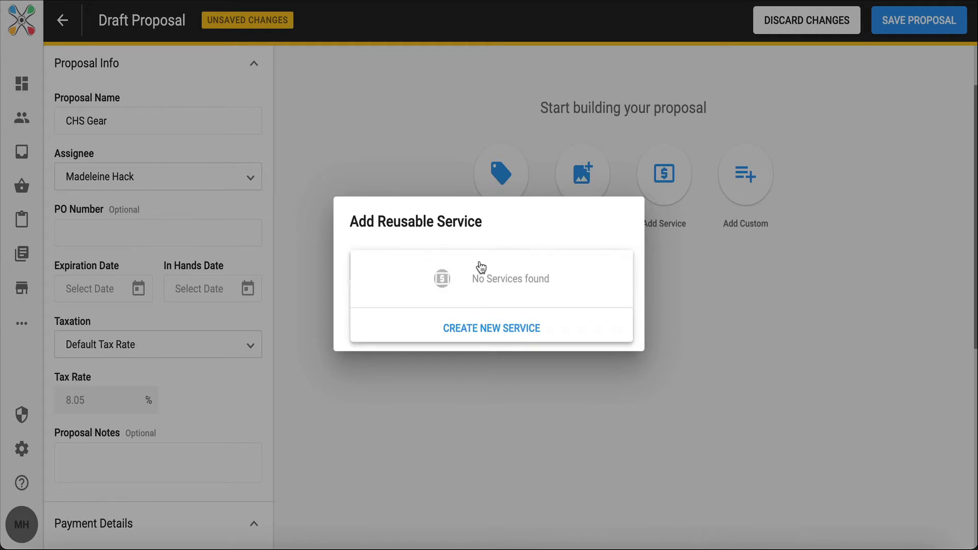
{"action": "left_click", "coordinate": [484, 332]}
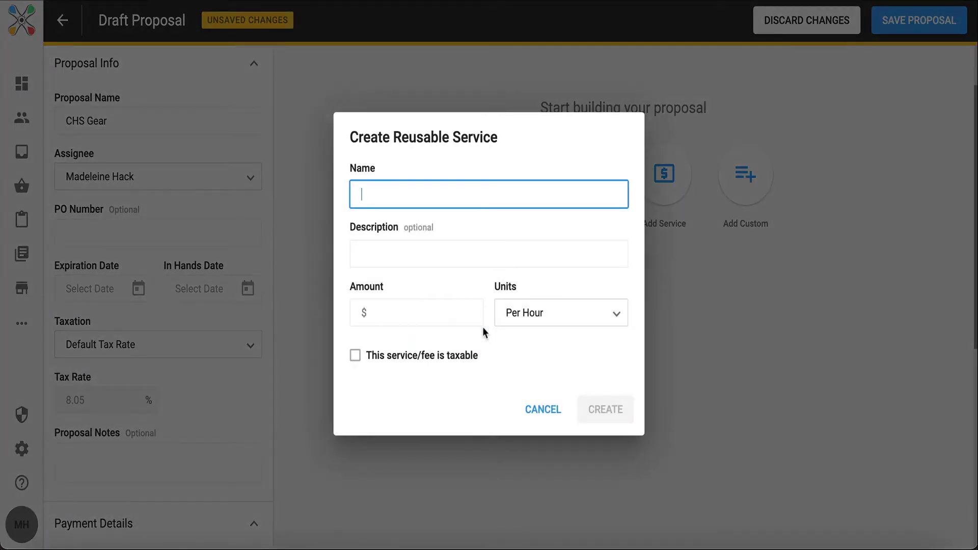
{"action": "left_click", "coordinate": [524, 314]}
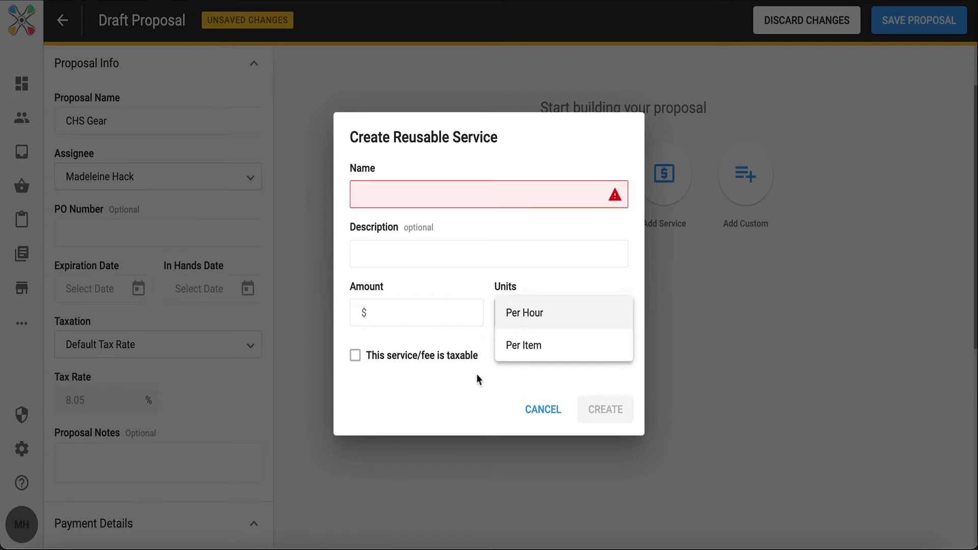
{"action": "left_click", "coordinate": [489, 389]}
{"action": "left_click", "coordinate": [530, 411]}
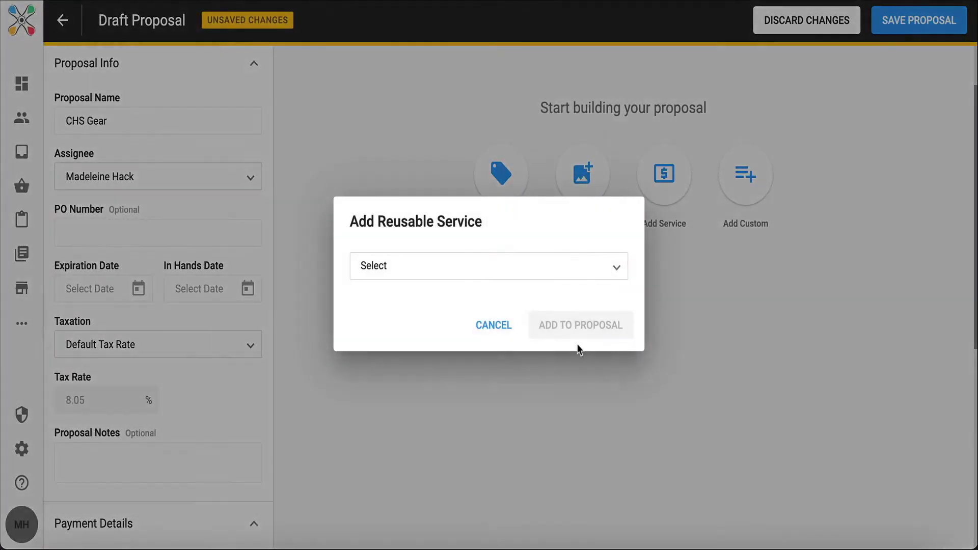
{"action": "left_click", "coordinate": [503, 328]}
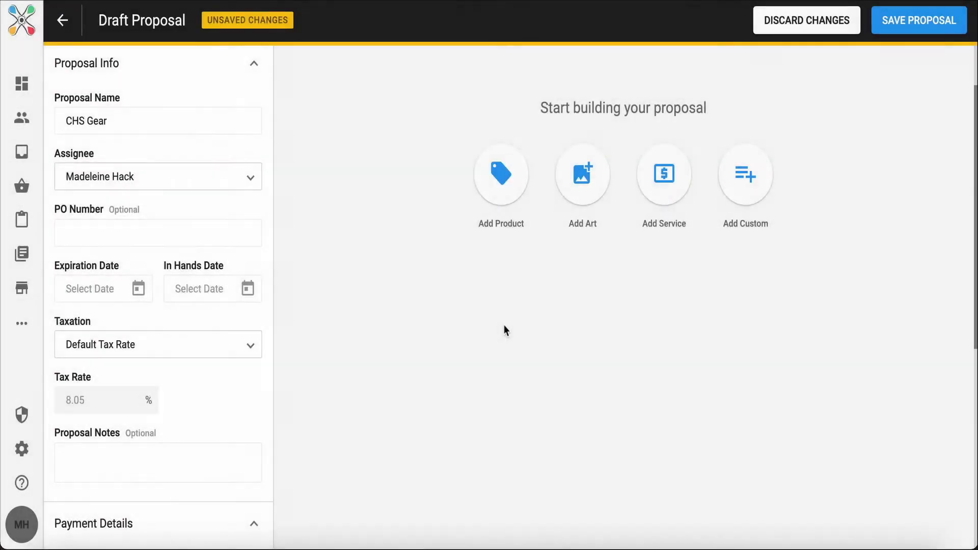
- Cancel the art file-type choice and open the Add Product catalogue instead
{"action": "left_click", "coordinate": [591, 187]}
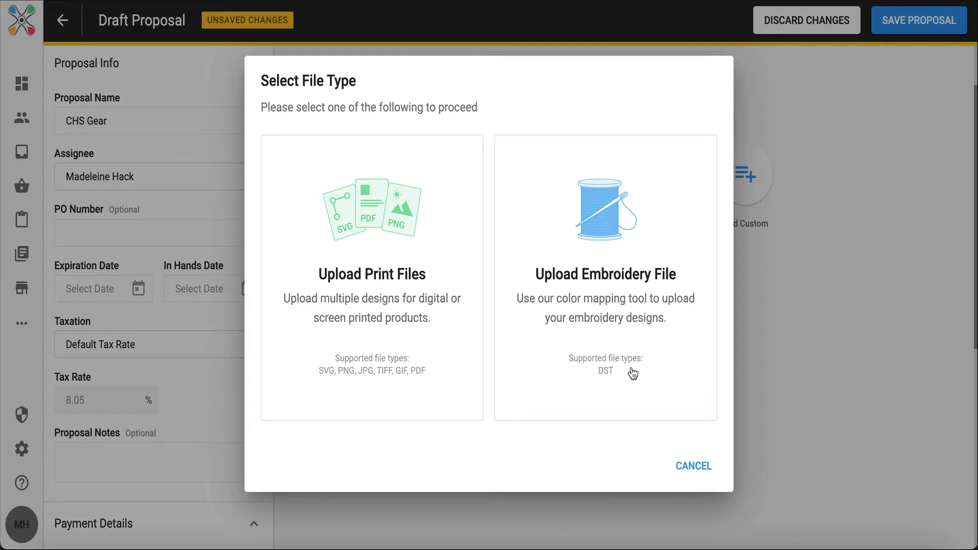
{"action": "left_click", "coordinate": [689, 464]}
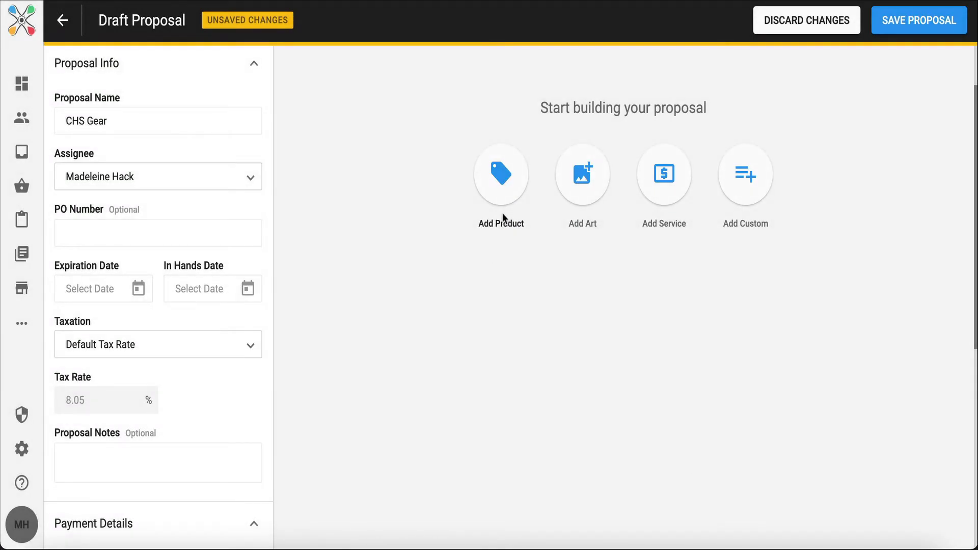
{"action": "left_click", "coordinate": [490, 184]}
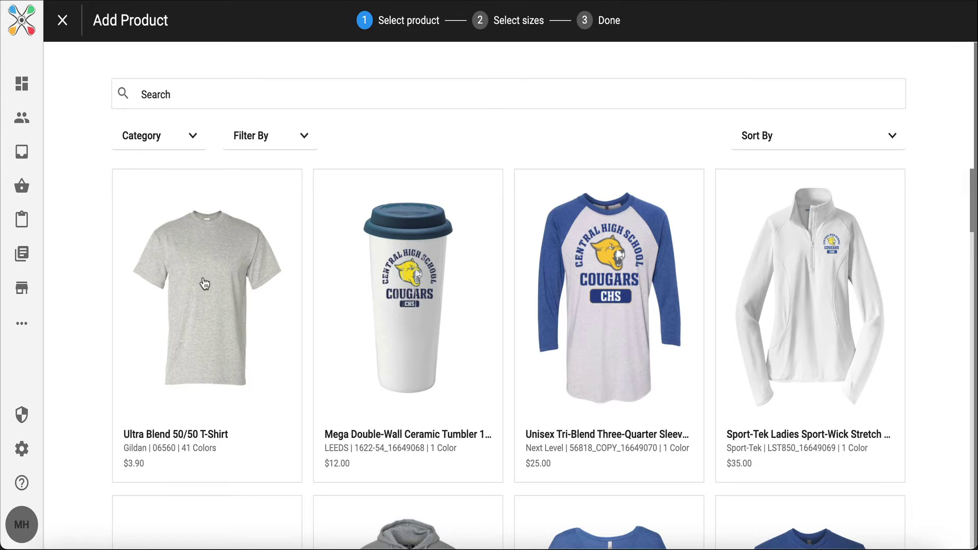
- Pick the Ultra Blend 50/50 T-Shirt from the catalogue, keeping Ash checked
{"action": "scroll", "coordinate": [203, 283], "scroll_direction": "down", "scroll_amount": 5}
{"action": "scroll", "coordinate": [205, 284], "scroll_direction": "down", "scroll_amount": 9}
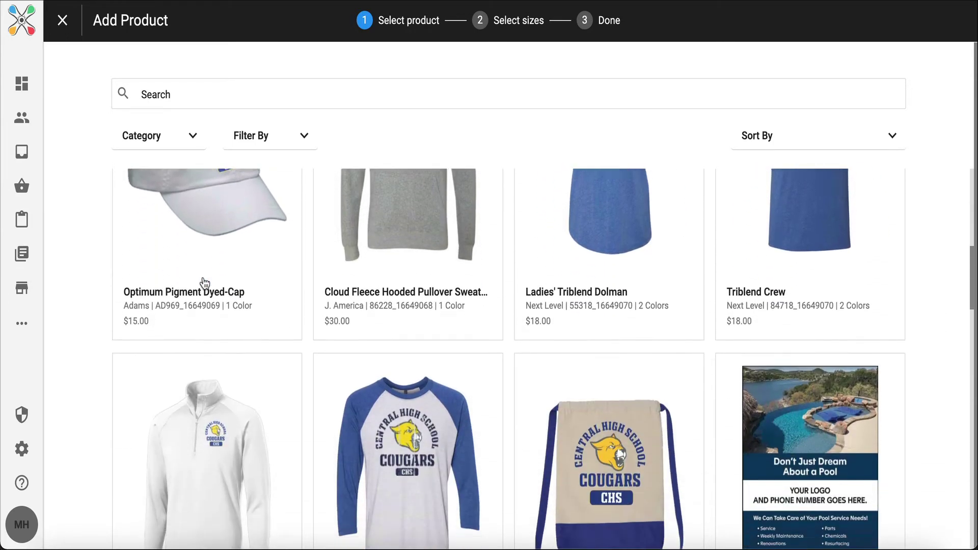
{"action": "scroll", "coordinate": [205, 283], "scroll_direction": "down", "scroll_amount": 4}
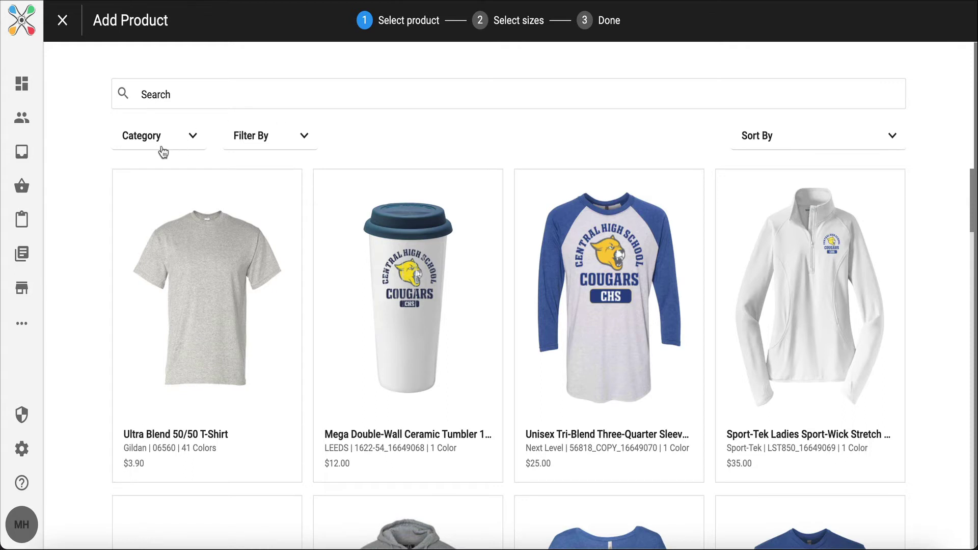
{"action": "left_click", "coordinate": [213, 270]}
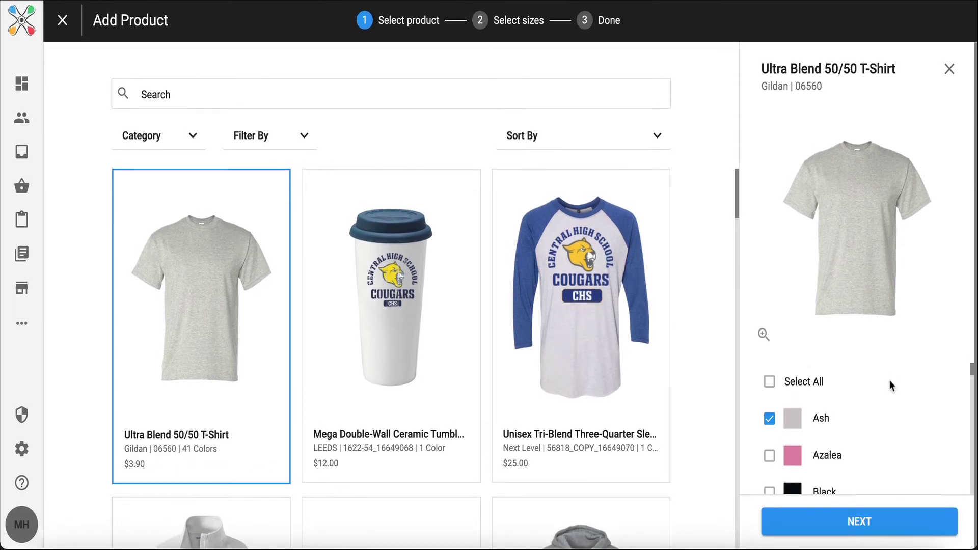
{"action": "scroll", "coordinate": [890, 380], "scroll_direction": "down", "scroll_amount": 4}
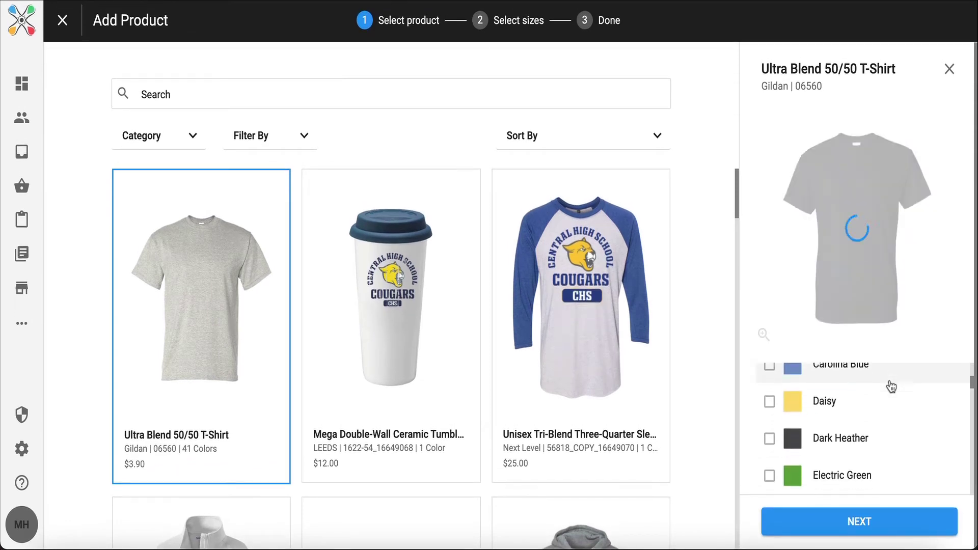
{"action": "scroll", "coordinate": [889, 387], "scroll_direction": "up", "scroll_amount": 4}
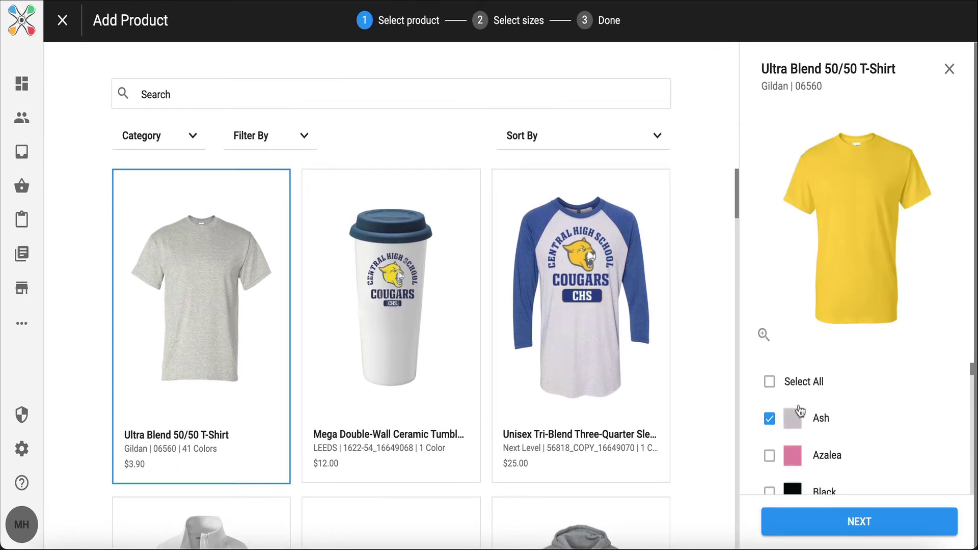
- Continue with the Ash shirt and choose Upload Art for the blank product
{"action": "left_click", "coordinate": [826, 517]}
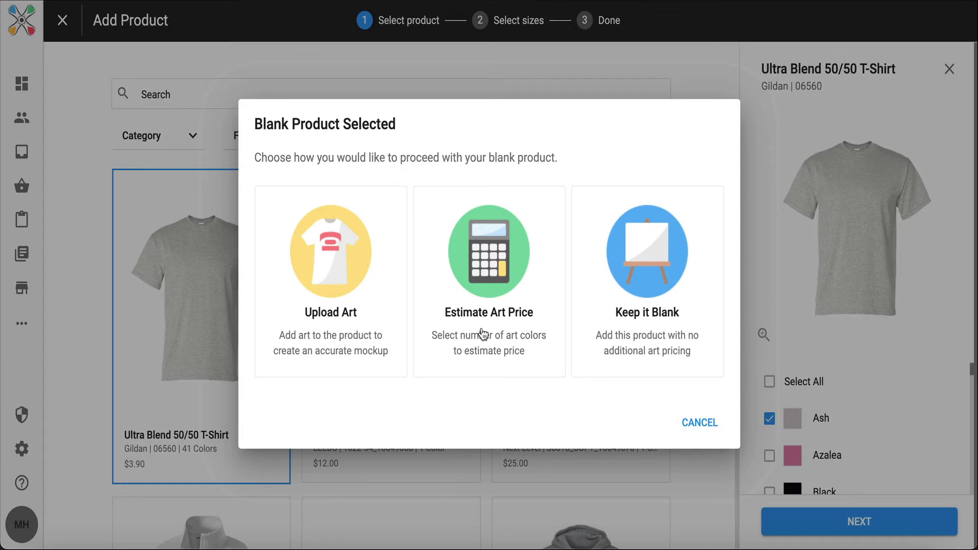
{"action": "left_click", "coordinate": [316, 302]}
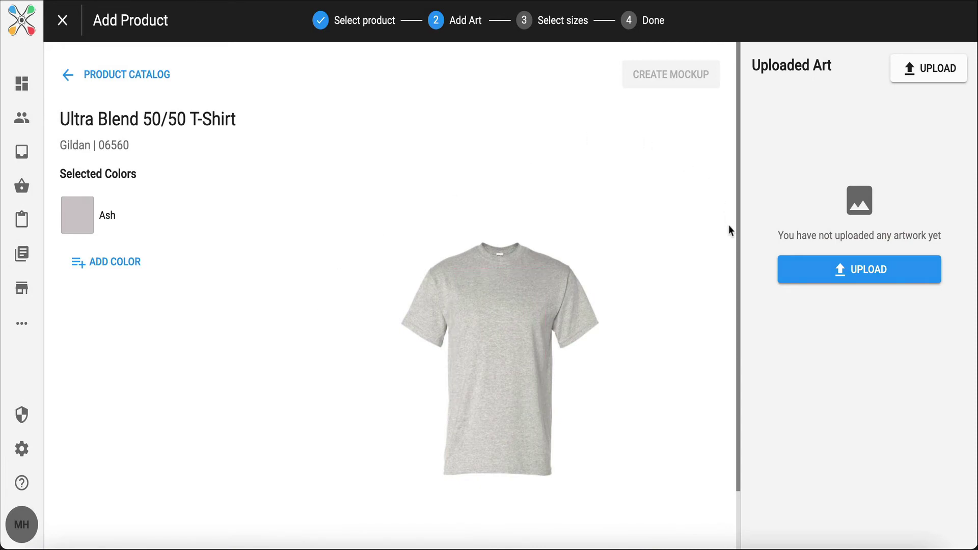
- Upload Cougar Pill Design Weathered.png as a print file for the shirt
{"action": "left_click", "coordinate": [840, 271]}
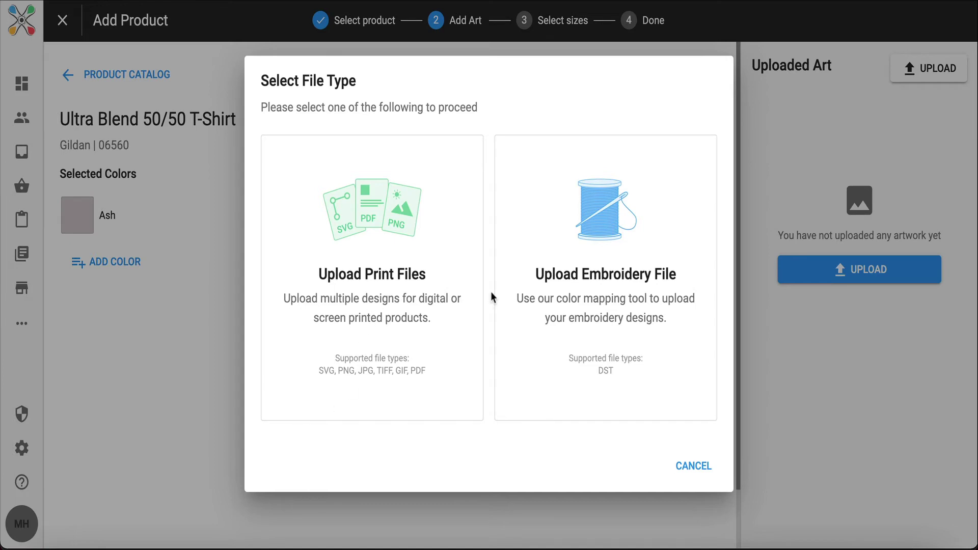
{"action": "left_click", "coordinate": [378, 278]}
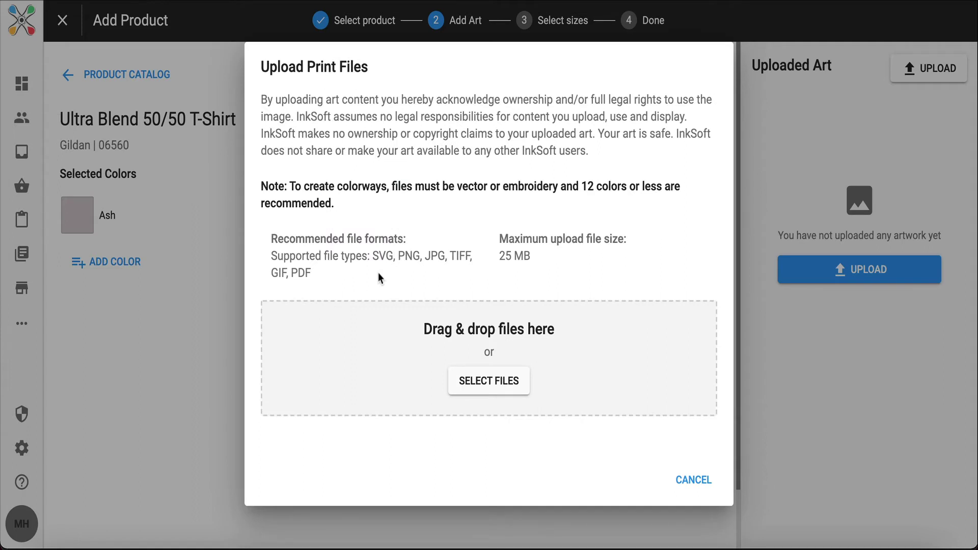
{"action": "left_click", "coordinate": [506, 384]}
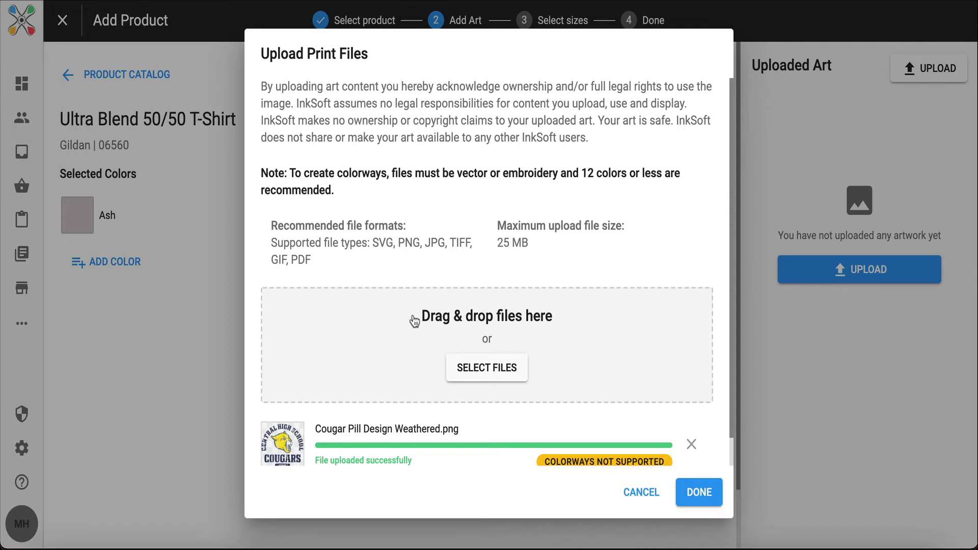
{"action": "left_click", "coordinate": [700, 491]}
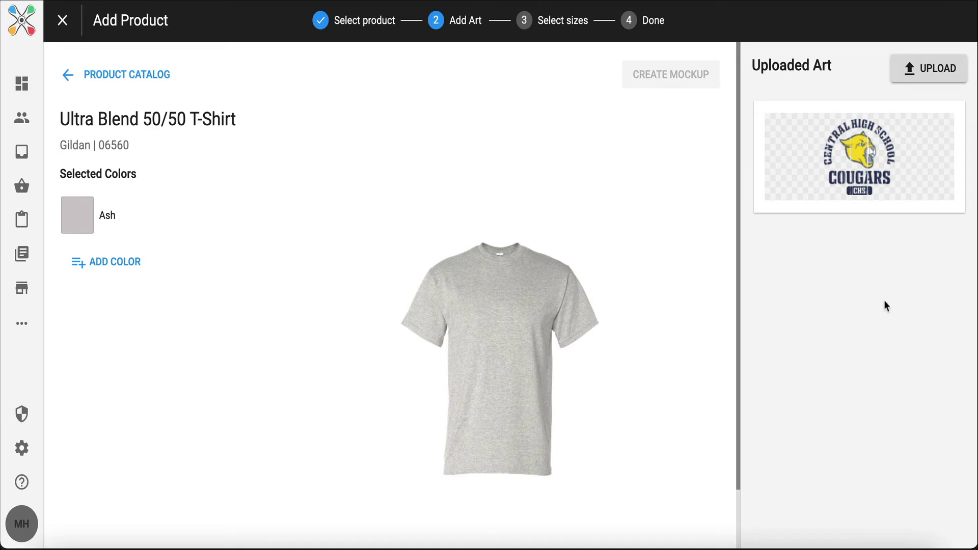
- Place, move and resize the Cougars art, trying left chest before settling on full front
{"action": "left_click", "coordinate": [867, 136]}
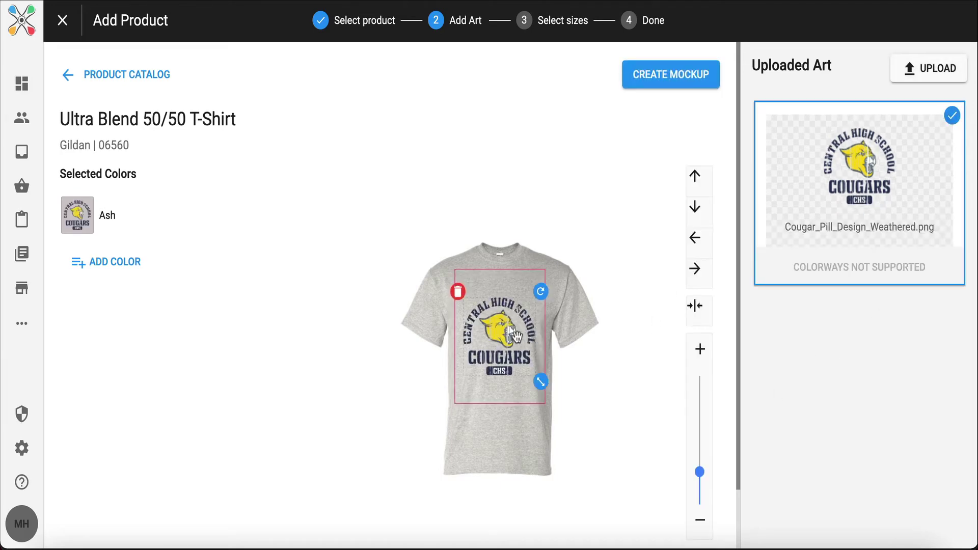
{"action": "left_click_drag", "start_coordinate": [511, 341], "coordinate": [519, 317]}
{"action": "mouse_move", "coordinate": [542, 364]}
{"action": "left_mouse_down"}
{"action": "mouse_move", "coordinate": [528, 374]}
{"action": "mouse_move", "coordinate": [542, 370]}
{"action": "left_mouse_up"}
{"action": "scroll", "coordinate": [544, 372], "scroll_direction": "down", "scroll_amount": 1}
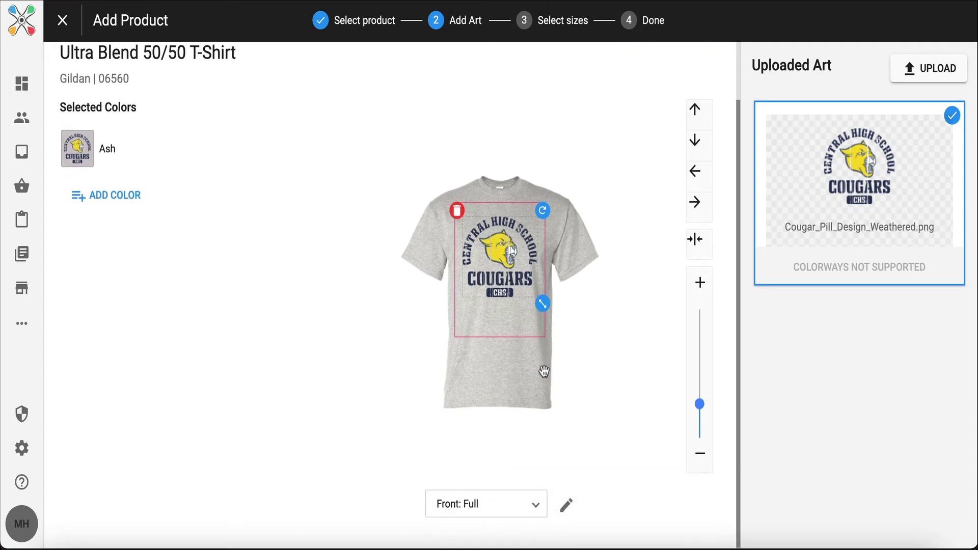
{"action": "left_click", "coordinate": [493, 508]}
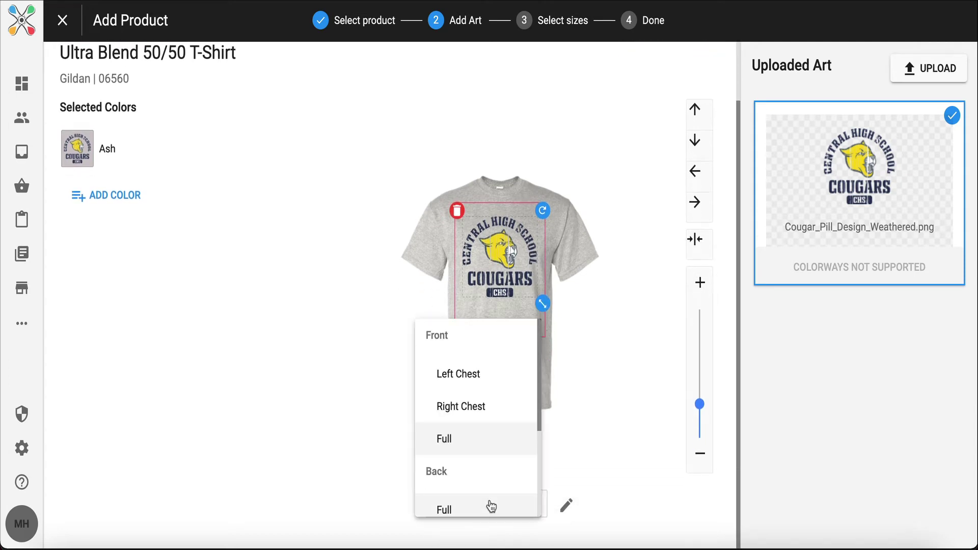
{"action": "left_click", "coordinate": [476, 390]}
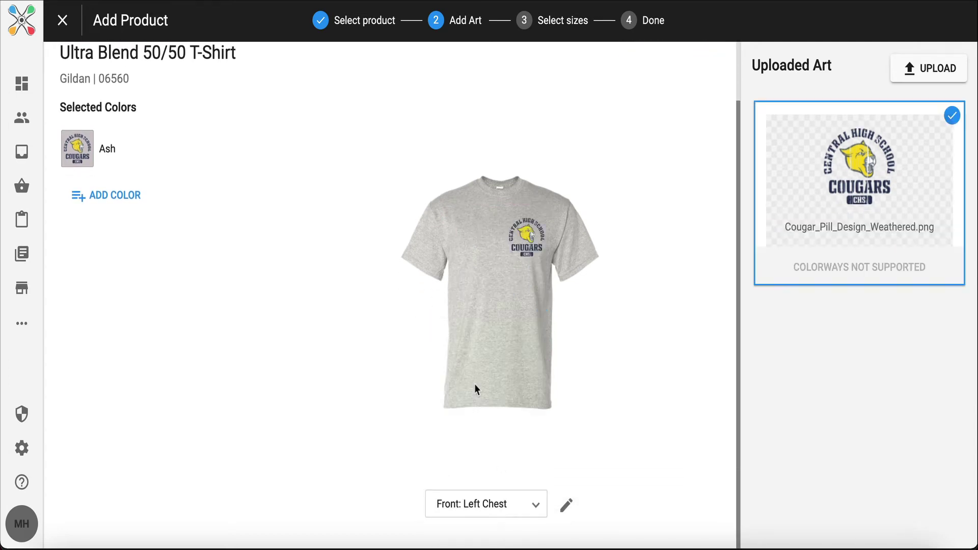
{"action": "left_click", "coordinate": [476, 501]}
{"action": "left_click", "coordinate": [473, 438]}
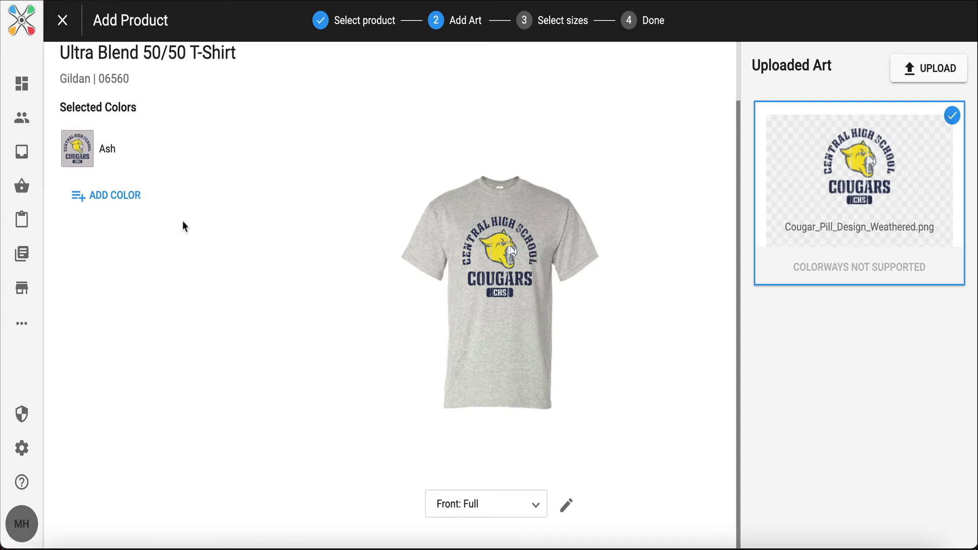
- Keep only Ash as the shirt colour and create the mockup
{"action": "left_click", "coordinate": [123, 201]}
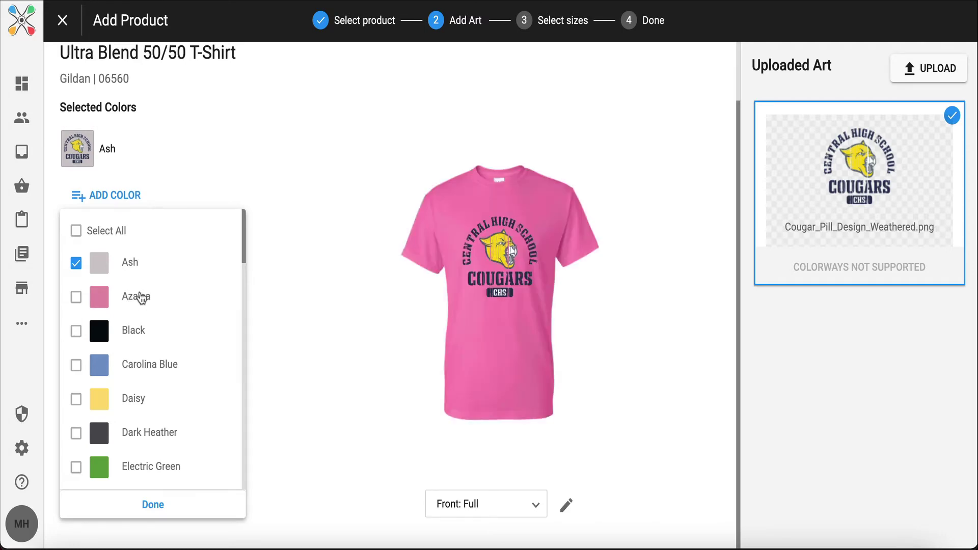
{"action": "left_click", "coordinate": [152, 504]}
{"action": "scroll", "coordinate": [224, 406], "scroll_direction": "up", "scroll_amount": 2}
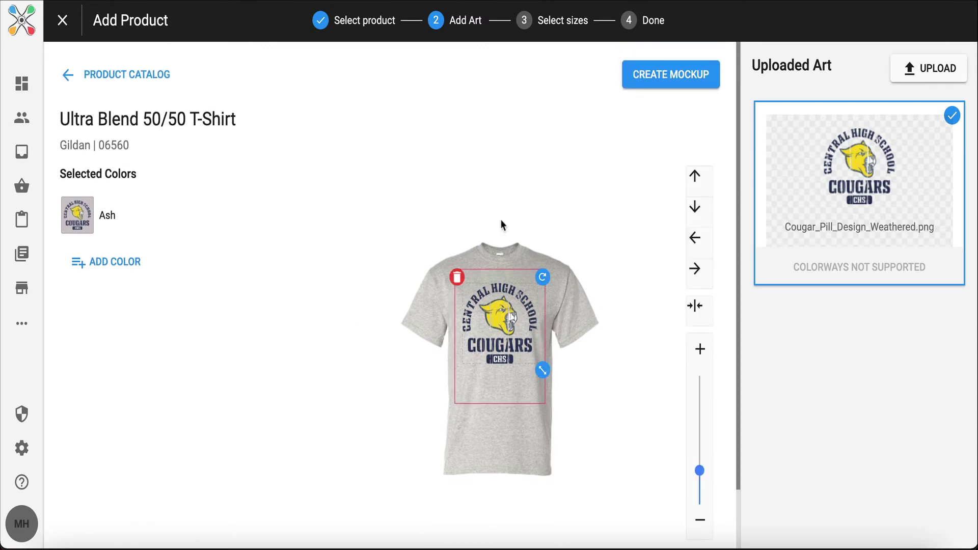
{"action": "left_click", "coordinate": [664, 81]}
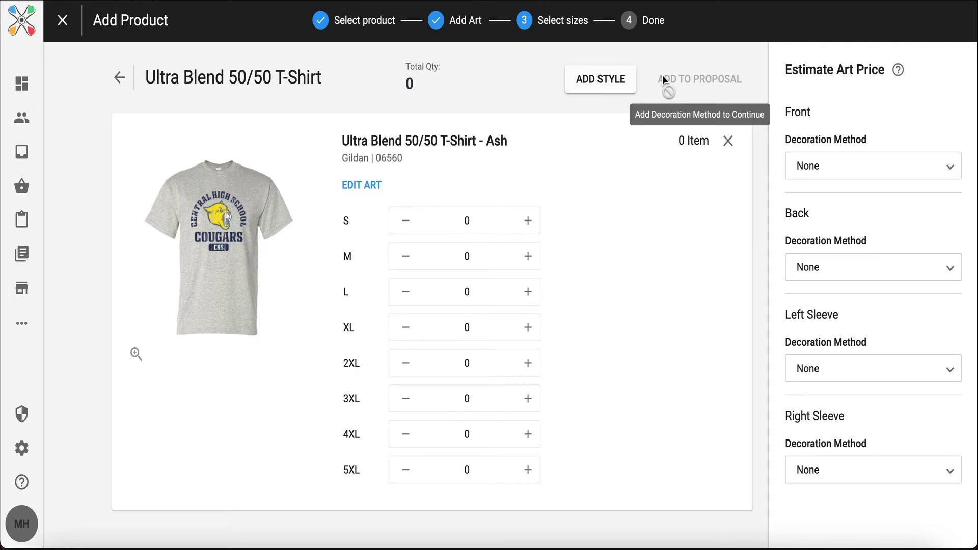
- Enter quantity 20 for sizes S, M and L
{"action": "left_click", "coordinate": [457, 219]}
{"action": "type", "text": "20"}
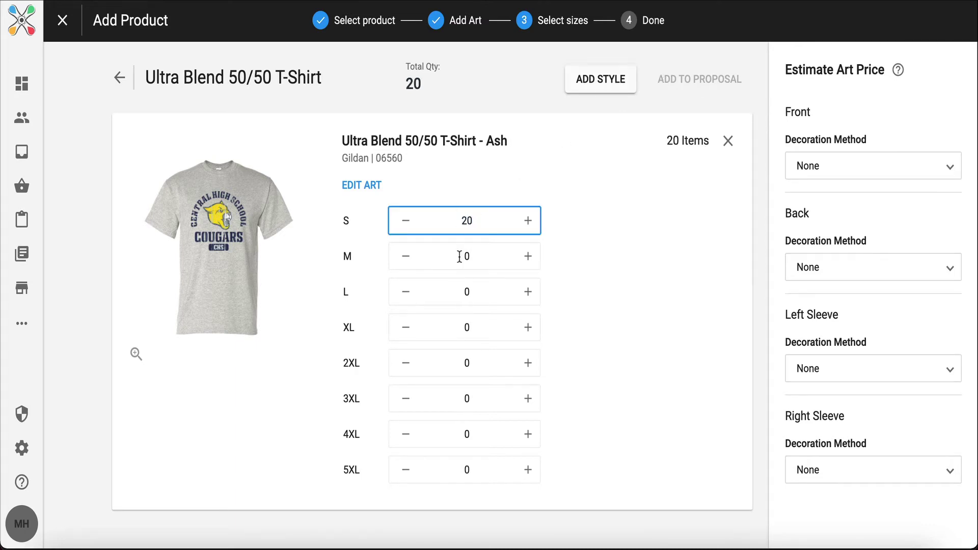
{"action": "left_click", "coordinate": [464, 257]}
{"action": "type", "text": "20"}
{"action": "left_click", "coordinate": [448, 290]}
{"action": "type", "text": "20"}
{"action": "left_click", "coordinate": [709, 294]}
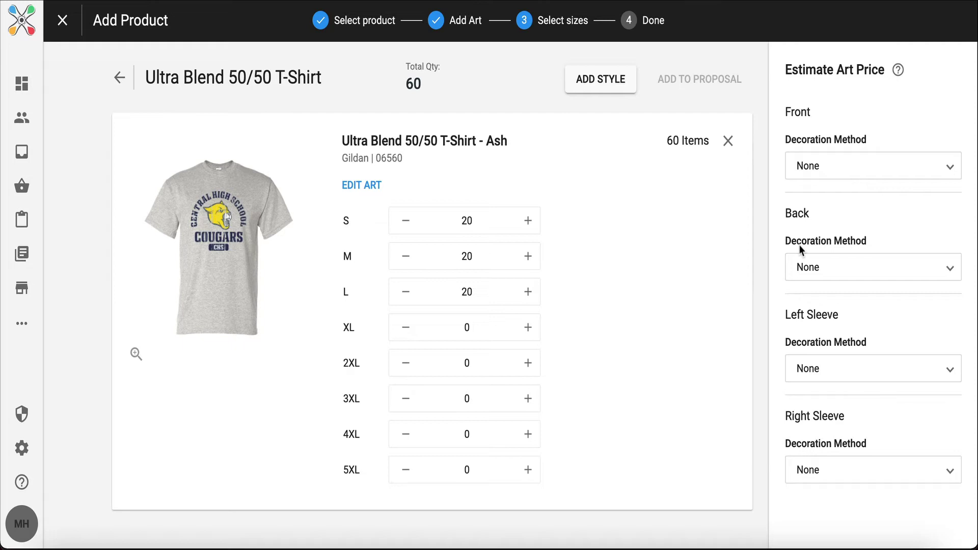
- Set the front decoration to Screen Print with 3 Colors and add the shirts to the proposal
{"action": "left_click", "coordinate": [850, 166]}
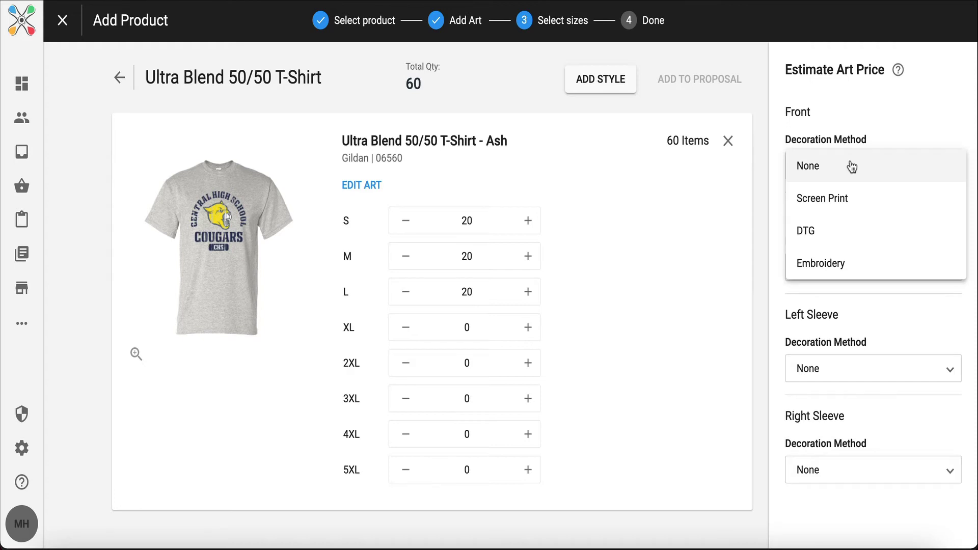
{"action": "left_click", "coordinate": [852, 199]}
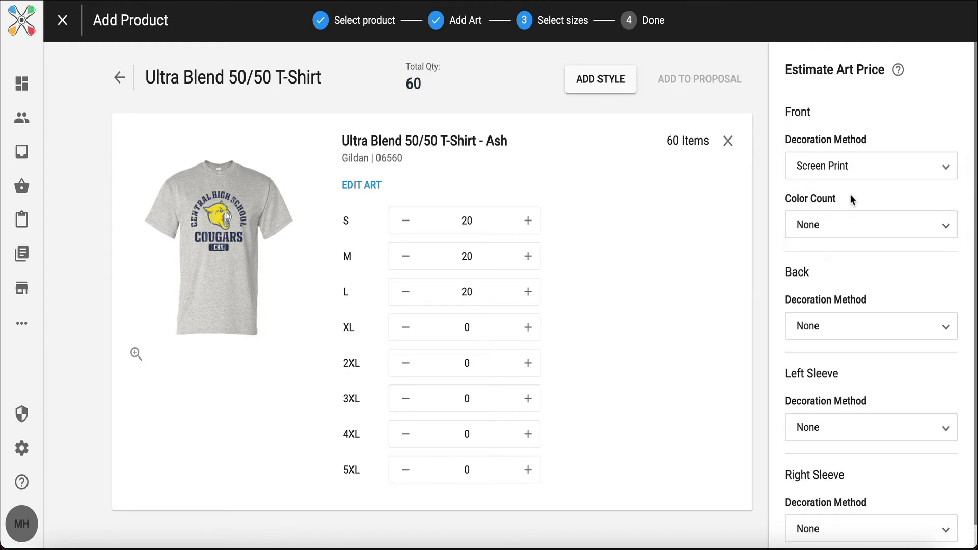
{"action": "left_click", "coordinate": [840, 227]}
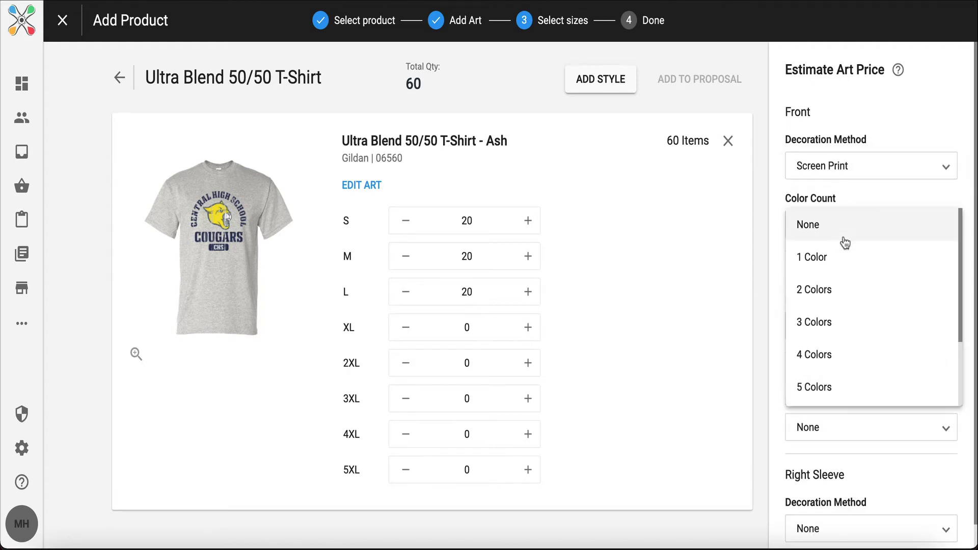
{"action": "left_click", "coordinate": [840, 321]}
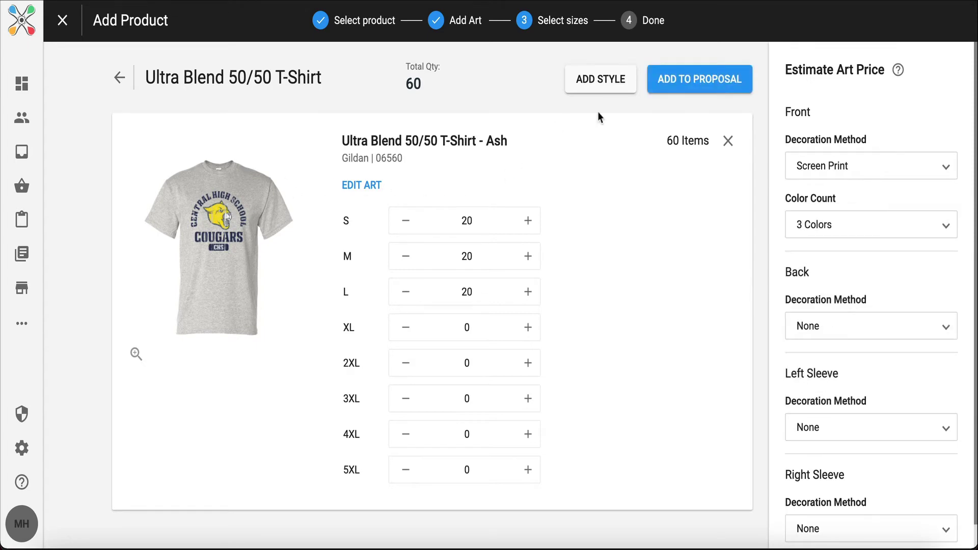
{"action": "left_click", "coordinate": [725, 80]}
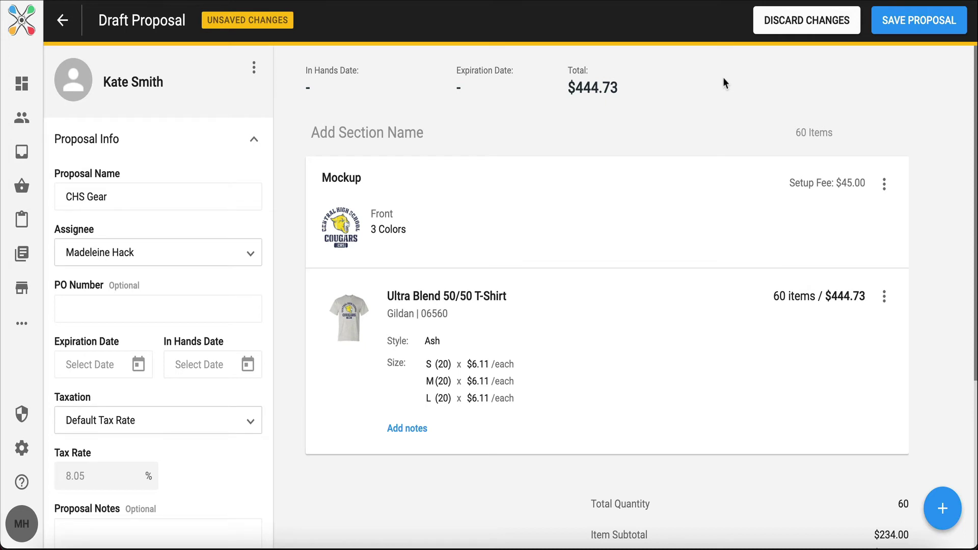
- Name the first section 'CHS T-Shirts'
{"action": "left_click", "coordinate": [660, 0]}
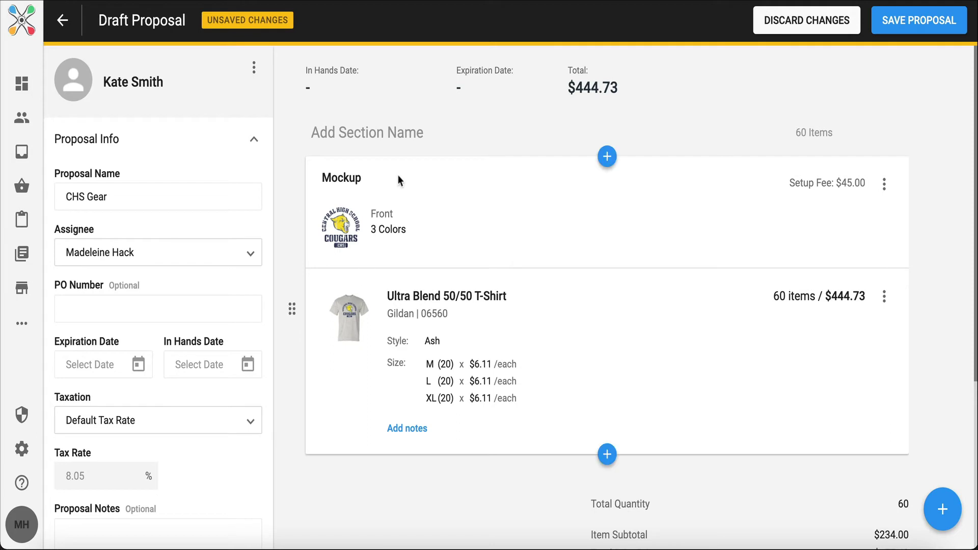
{"action": "left_click", "coordinate": [378, 132]}
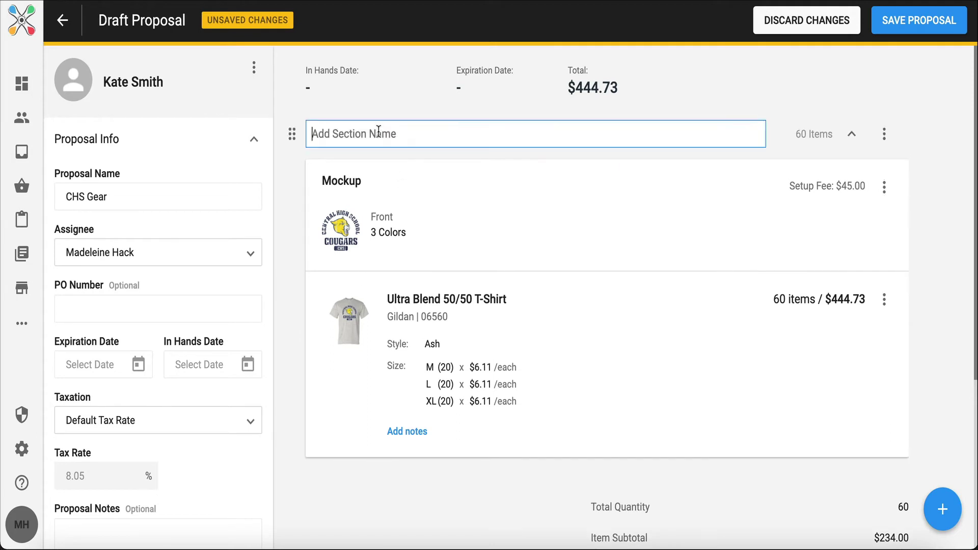
{"action": "type", "text": "Ch"}
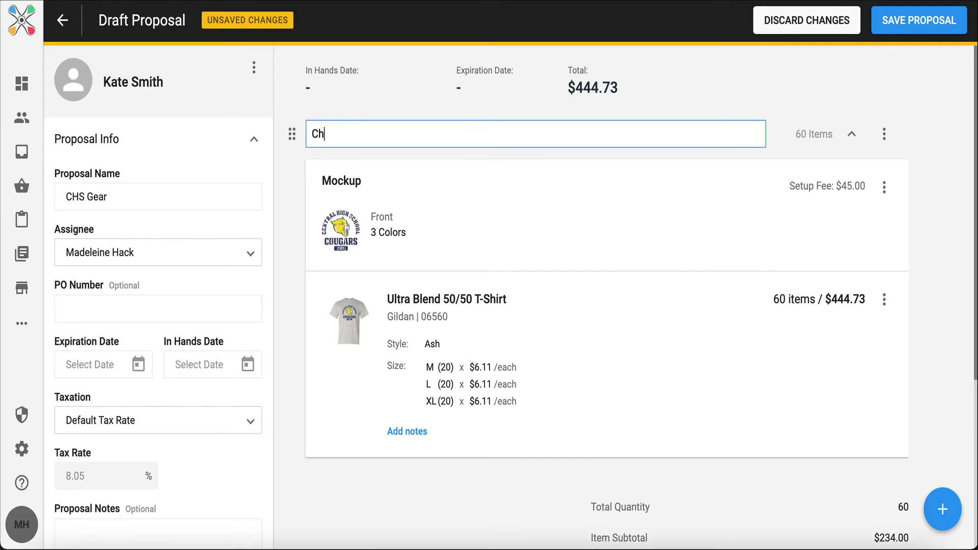
{"action": "key", "text": "BackSpace"}
{"action": "type", "text": "HS T-Shirts"}
{"action": "left_click", "coordinate": [759, 83]}
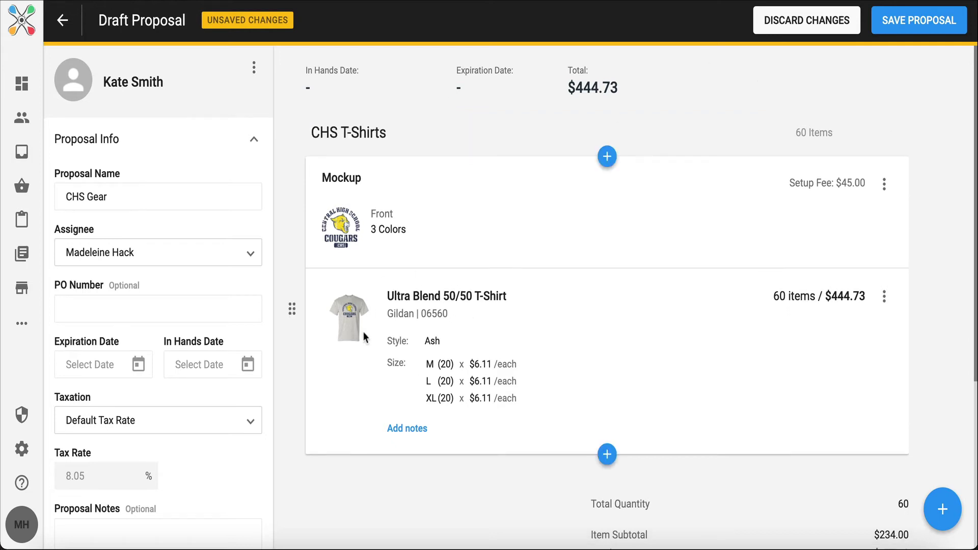
- Scroll down and reveal the options for adding more items to the proposal
{"action": "scroll", "coordinate": [364, 333], "scroll_direction": "down", "scroll_amount": 1}
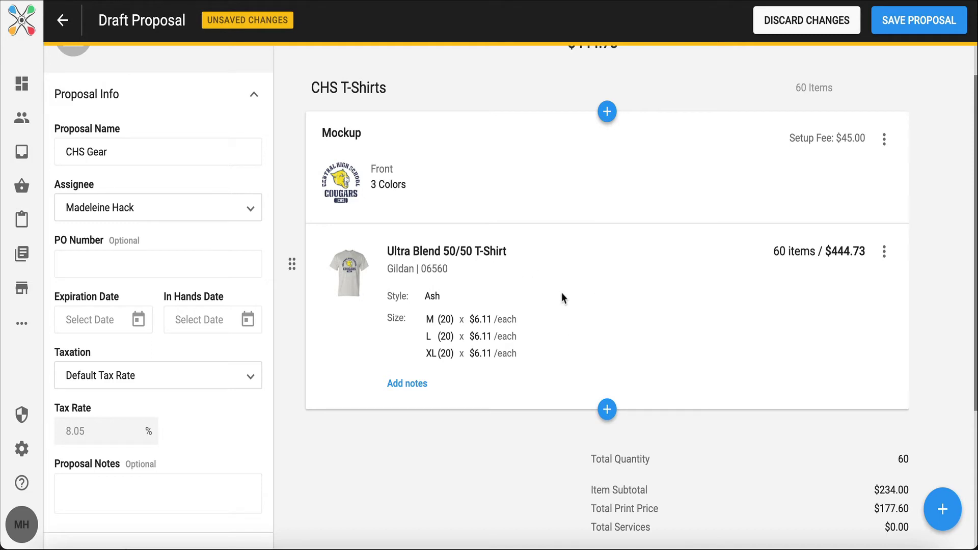
{"action": "scroll", "coordinate": [591, 357], "scroll_direction": "down", "scroll_amount": 1}
{"action": "left_click", "coordinate": [606, 360]}
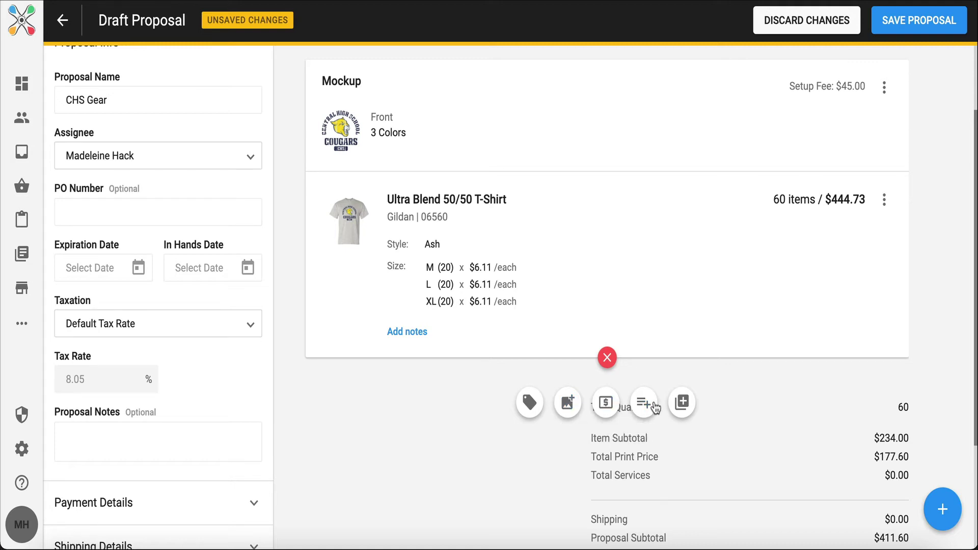
- Add a new empty section to the proposal named 'Hoodies'
{"action": "left_click", "coordinate": [683, 403]}
{"action": "left_click", "coordinate": [404, 417]}
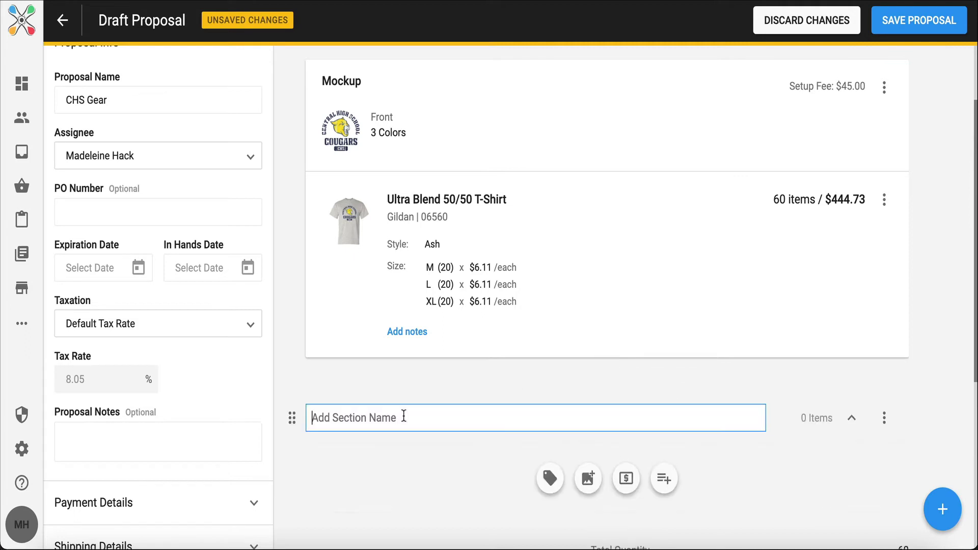
{"action": "type", "text": "Hoodies"}
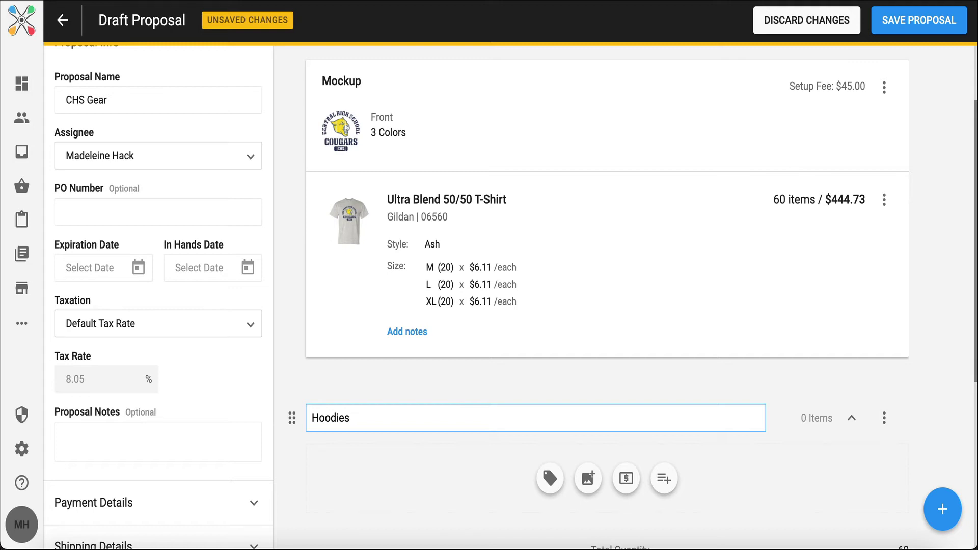
{"action": "left_click", "coordinate": [348, 495]}
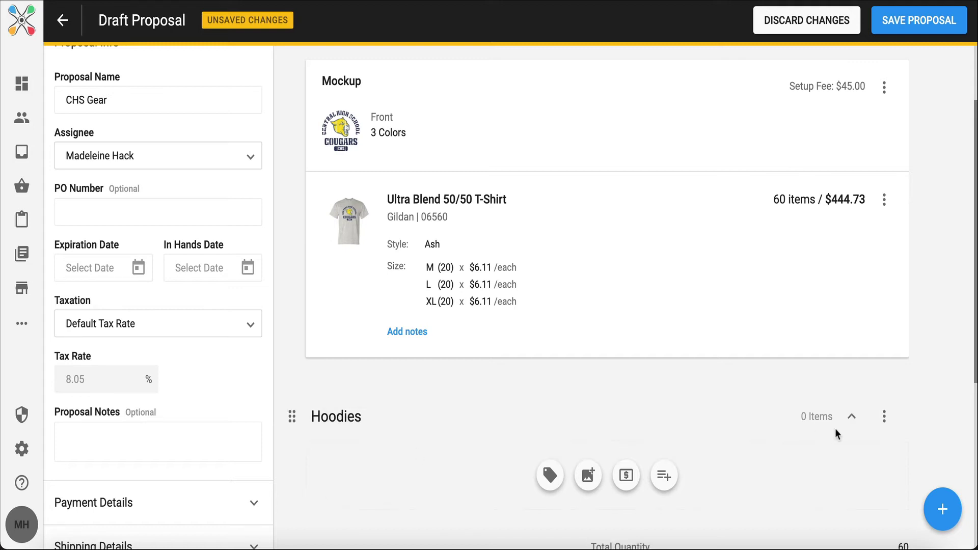
- Delete the empty Hoodies section from the proposal
{"action": "left_click", "coordinate": [884, 417]}
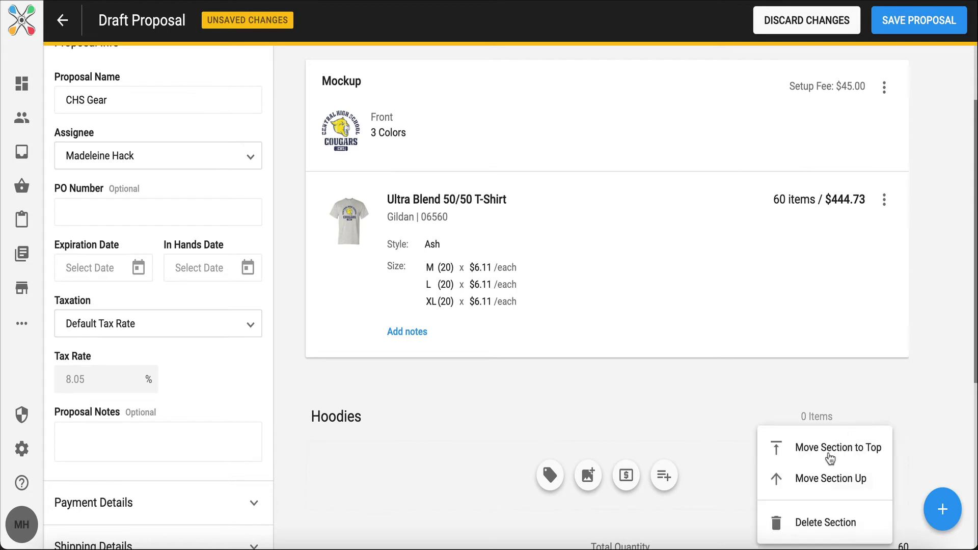
{"action": "left_click", "coordinate": [801, 520]}
{"action": "left_click", "coordinate": [598, 346]}
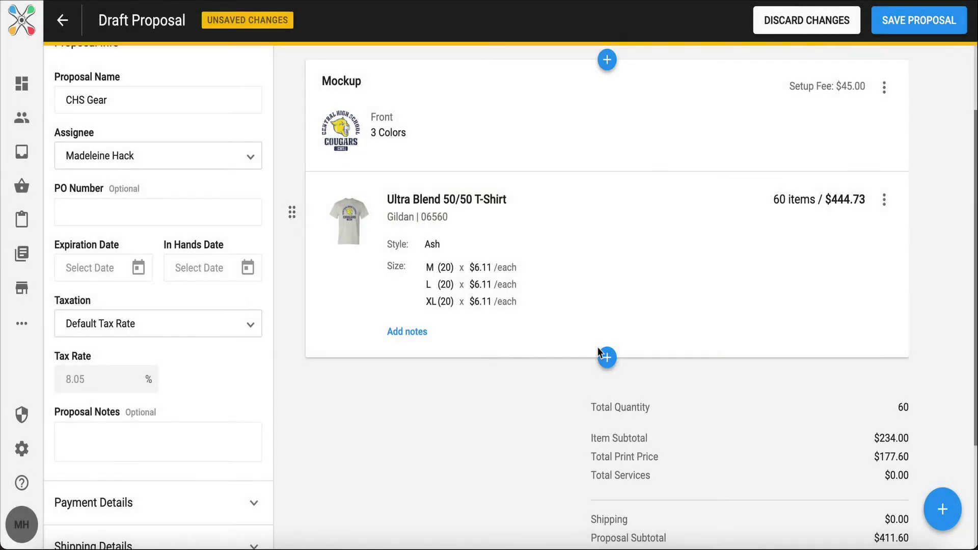
{"action": "scroll", "coordinate": [598, 347], "scroll_direction": "up", "scroll_amount": 2}
- Save the proposal, confirm it has no comments, and bring up the Send Proposal options
{"action": "left_click", "coordinate": [927, 23]}
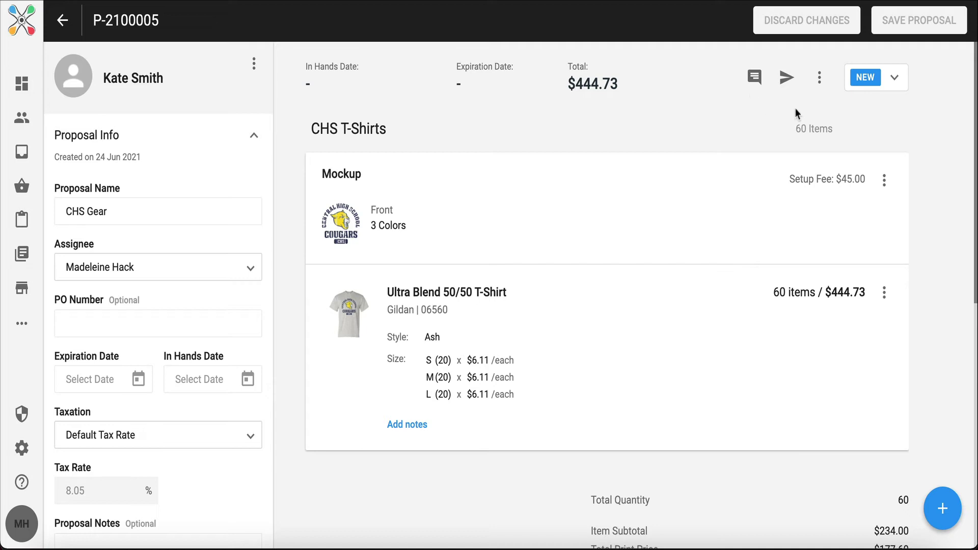
{"action": "left_click", "coordinate": [754, 81]}
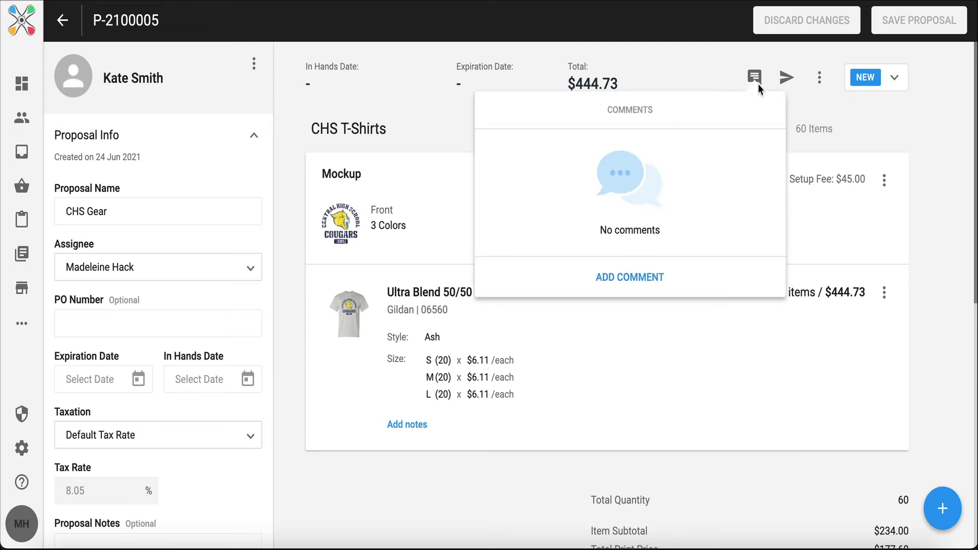
{"action": "left_click", "coordinate": [789, 79]}
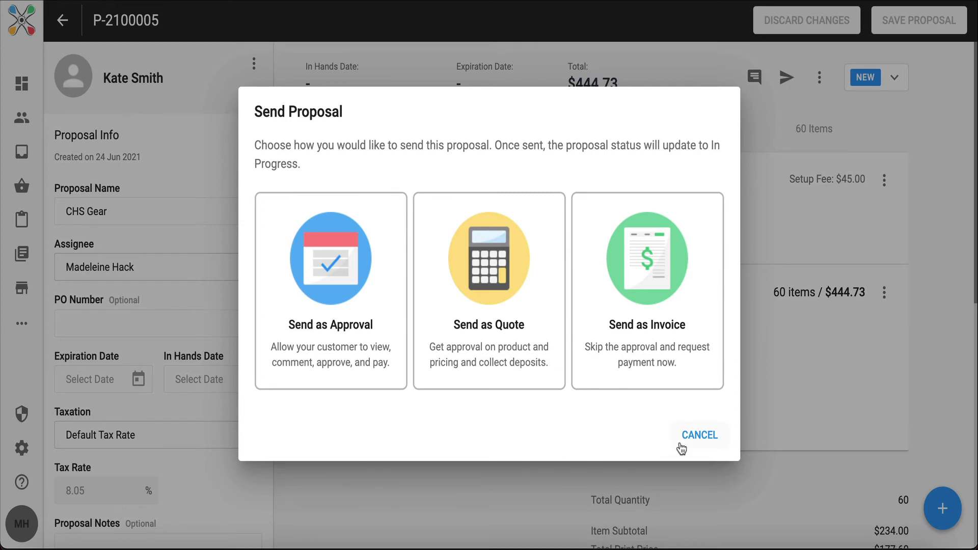
- Dismiss the send choices unsent and bring up the Customer View preview options
{"action": "left_click", "coordinate": [698, 444]}
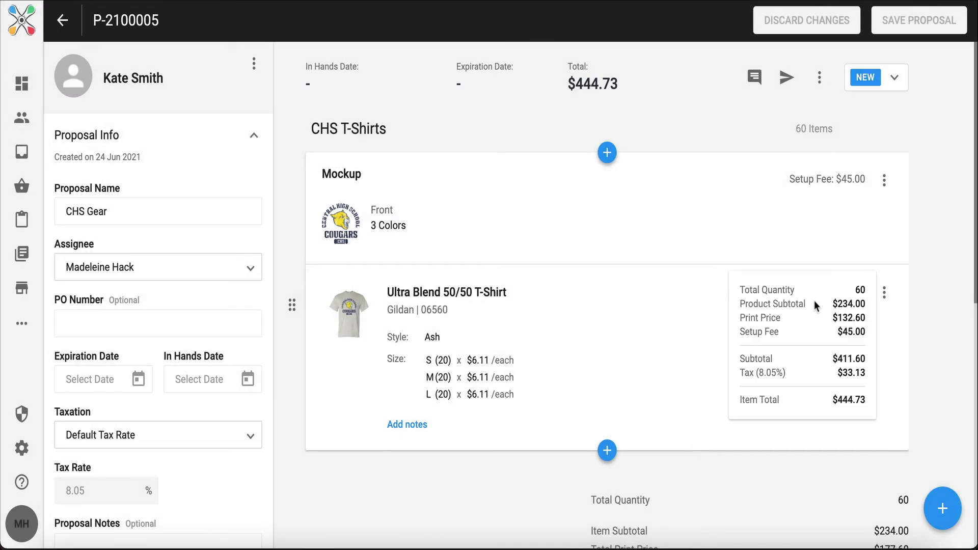
{"action": "left_click", "coordinate": [821, 79]}
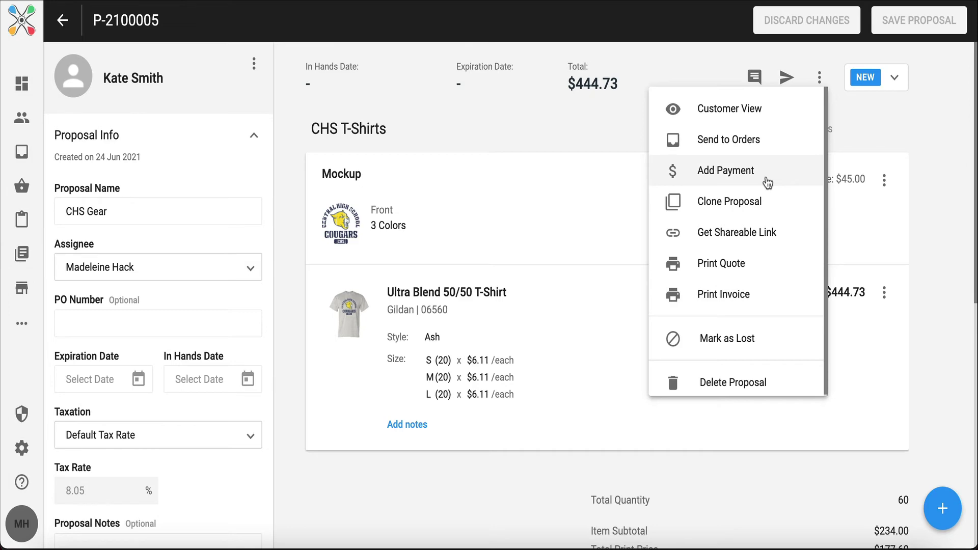
{"action": "left_click", "coordinate": [774, 110]}
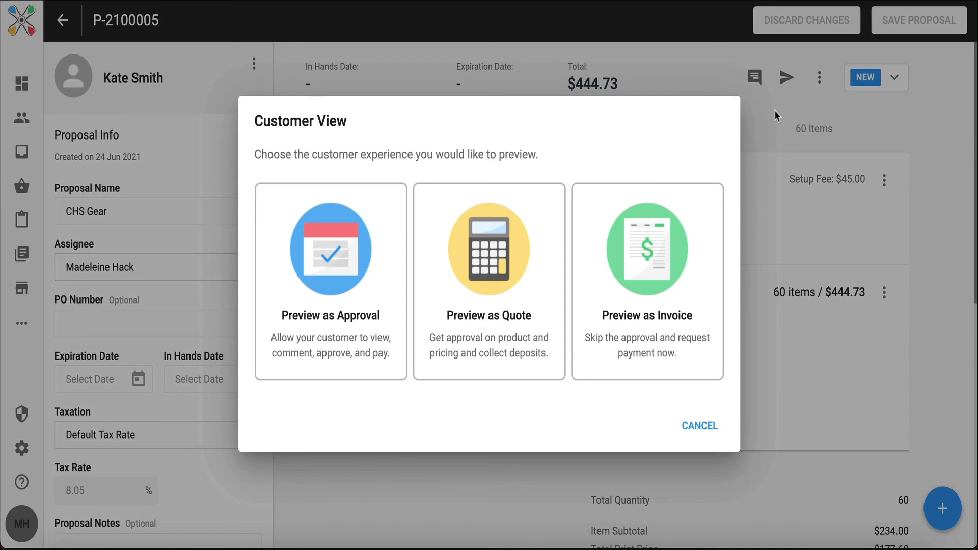
- Preview CHS Gear as an approval and continue to payment with the $444.73 Total Balance
{"action": "left_click", "coordinate": [341, 207]}
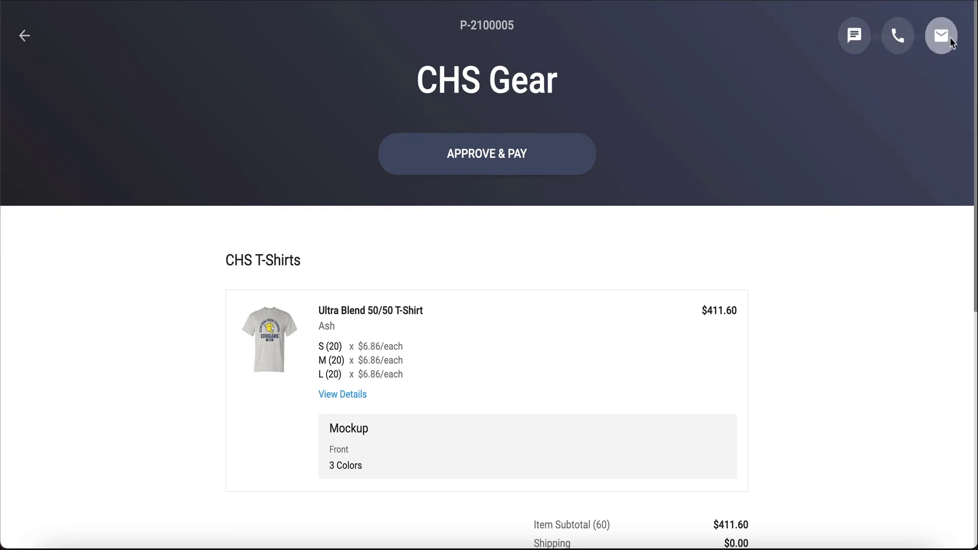
{"action": "scroll", "coordinate": [786, 182], "scroll_direction": "down", "scroll_amount": 1}
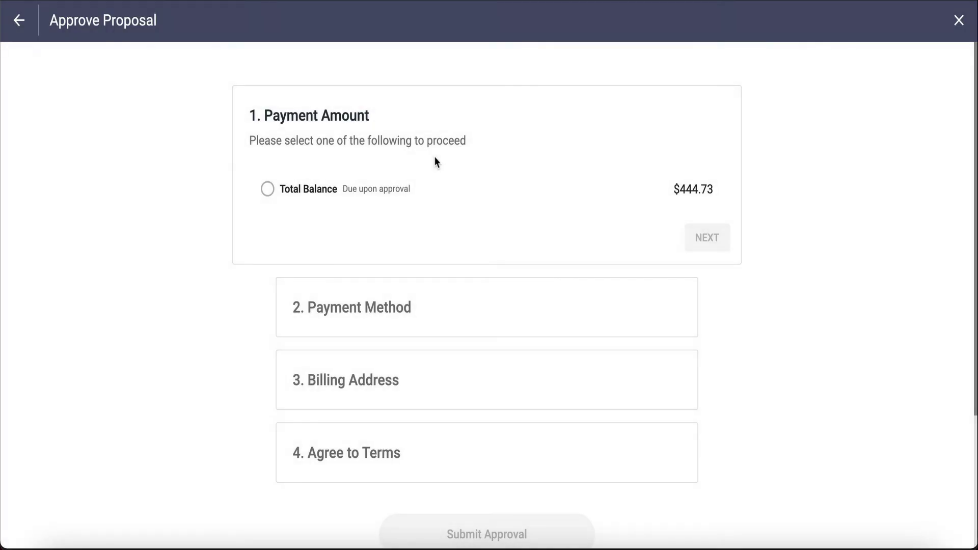
{"action": "left_click", "coordinate": [308, 196]}
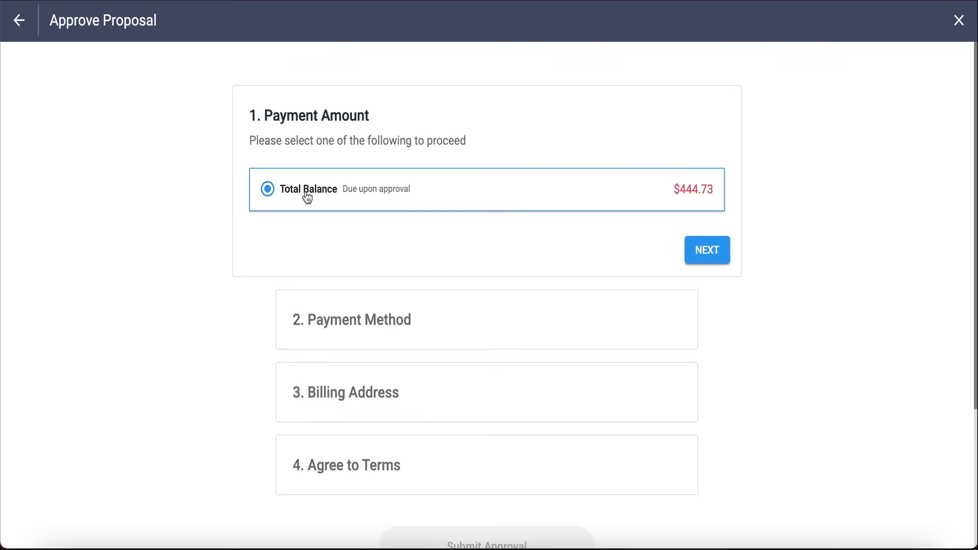
{"action": "left_click", "coordinate": [711, 256]}
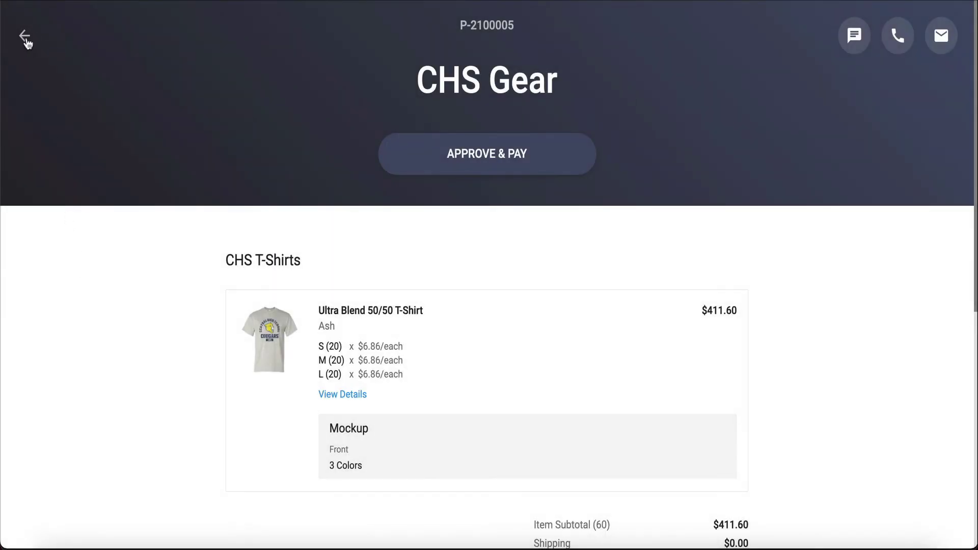
- Leave the approval preview and preview the proposal as a quote from Customer View
{"action": "left_click", "coordinate": [26, 38]}
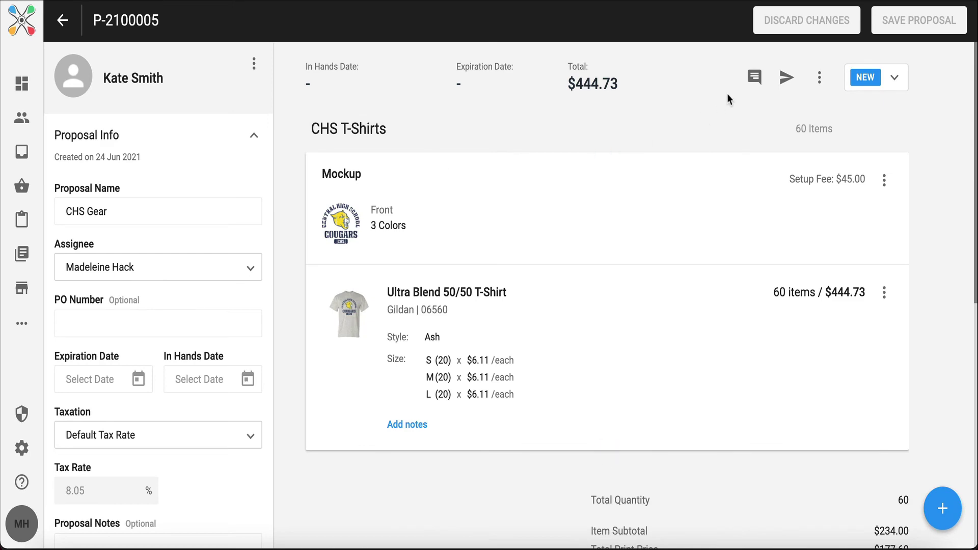
{"action": "left_click", "coordinate": [818, 78]}
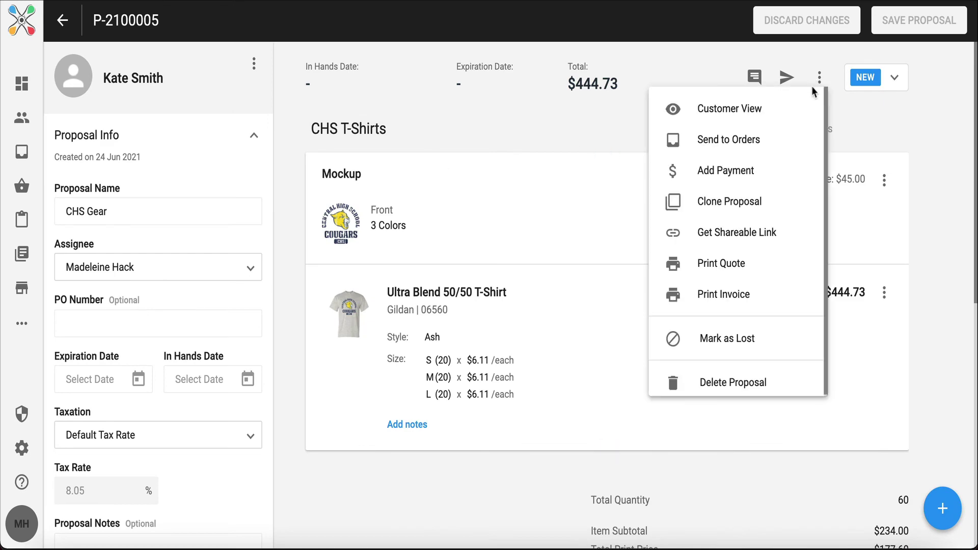
{"action": "left_click", "coordinate": [788, 108]}
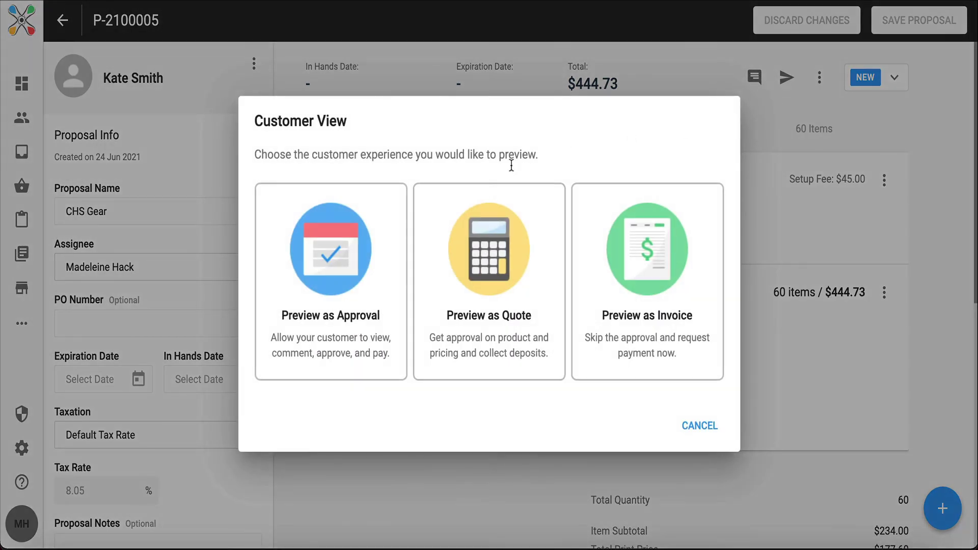
{"action": "left_click", "coordinate": [486, 263]}
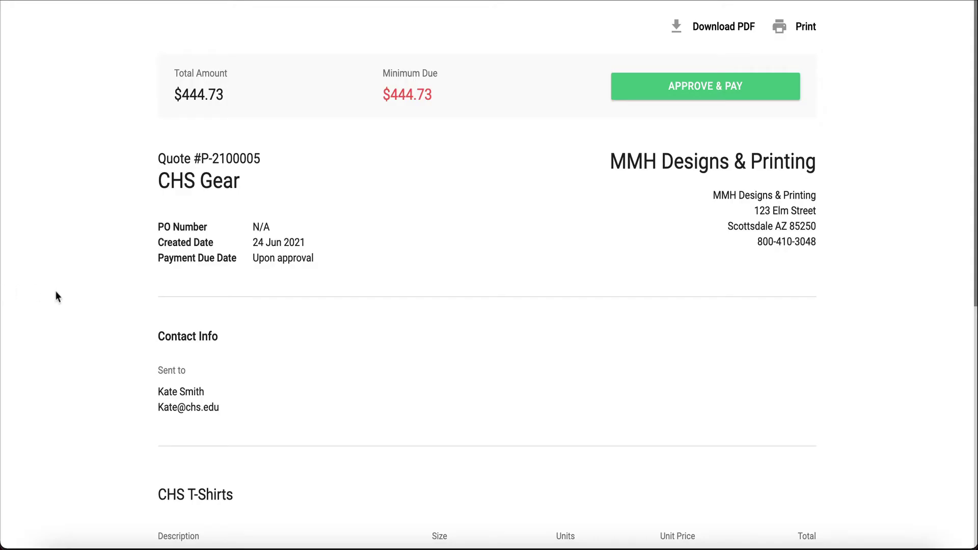
- Review the quote's T-shirt line items and $444.73 total, briefly highlighting the Quote heading
{"action": "scroll", "coordinate": [56, 295], "scroll_direction": "down", "scroll_amount": 2}
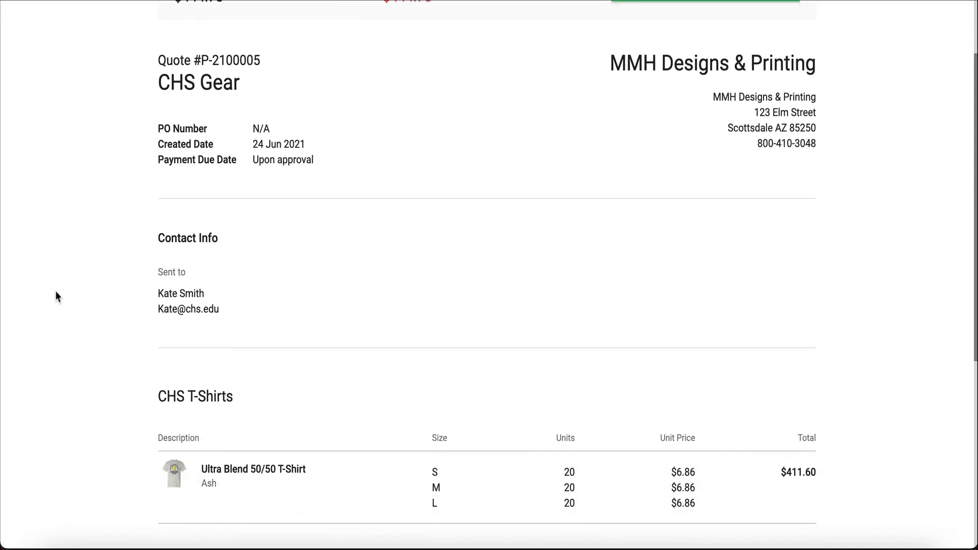
{"action": "scroll", "coordinate": [56, 296], "scroll_direction": "down", "scroll_amount": 4}
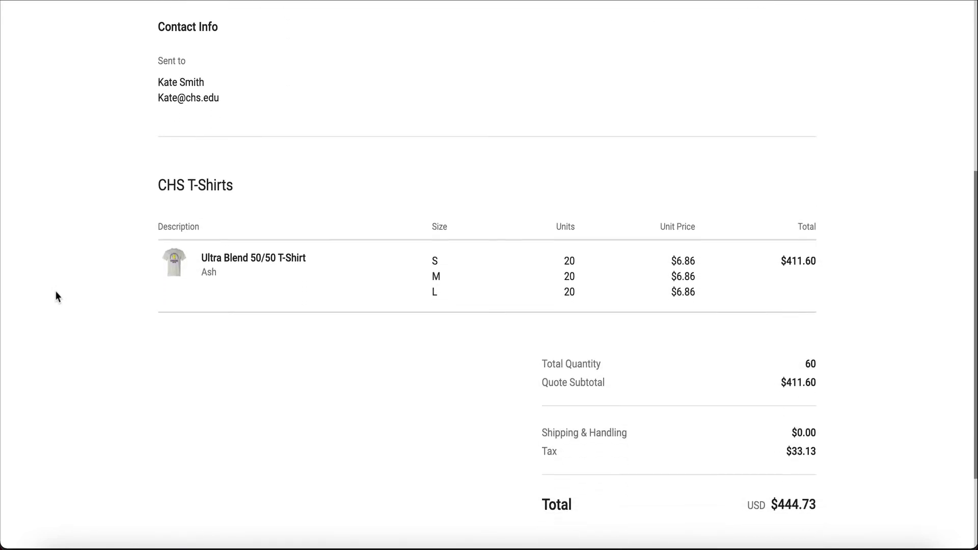
{"action": "scroll", "coordinate": [57, 297], "scroll_direction": "down", "scroll_amount": 1}
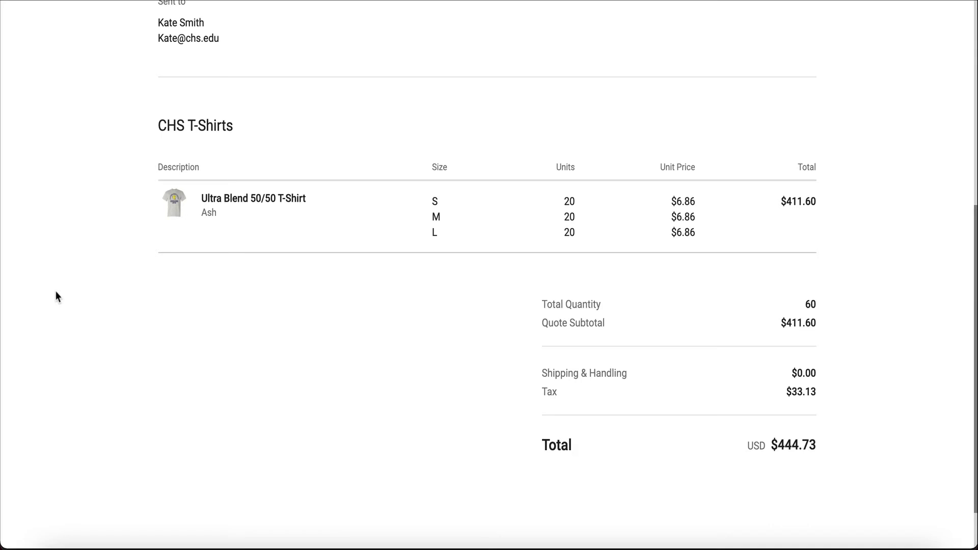
{"action": "scroll", "coordinate": [56, 292], "scroll_direction": "up", "scroll_amount": 7}
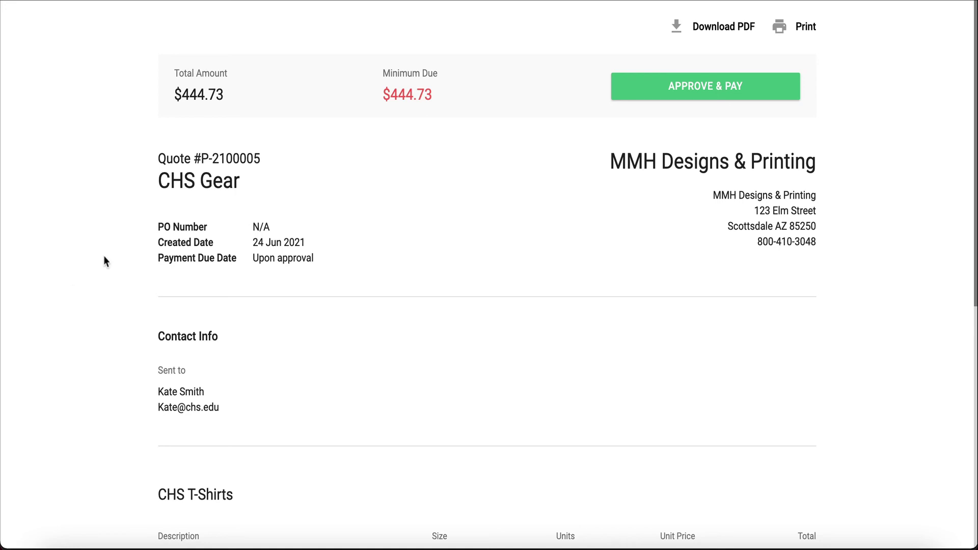
{"action": "double_click", "coordinate": [174, 159]}
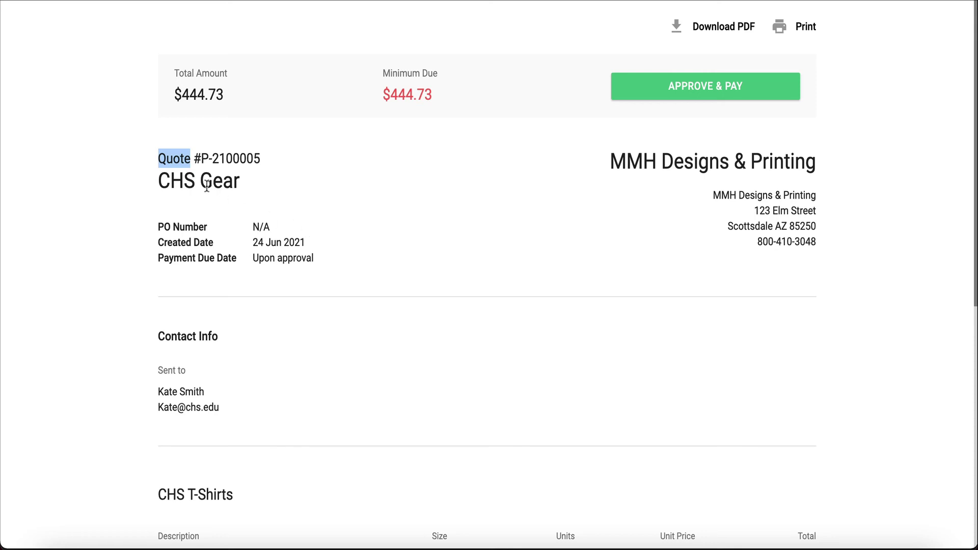
{"action": "left_click", "coordinate": [126, 178]}
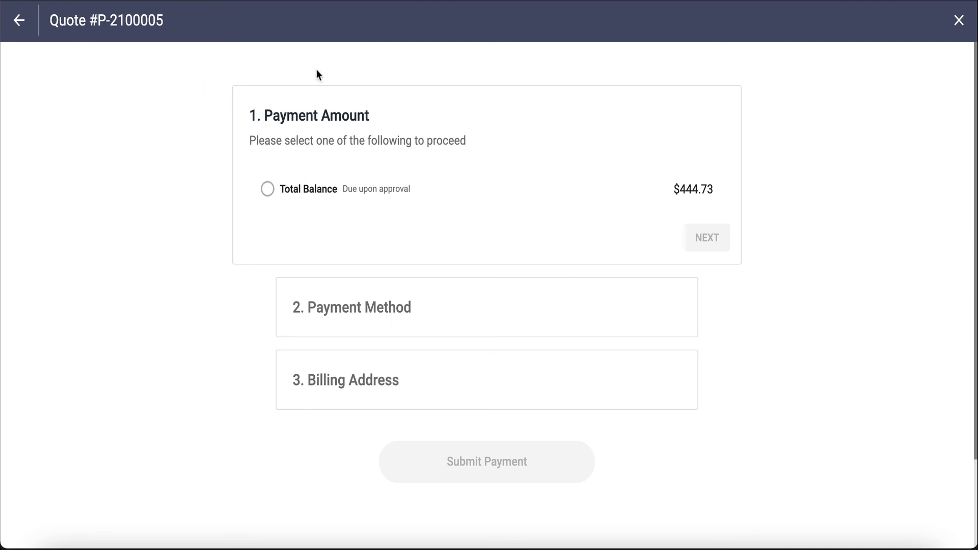
- Close the quote payment form and review Invoice #P-2100005 down to its USD $444.73 total
{"action": "key", "text": "Escape"}
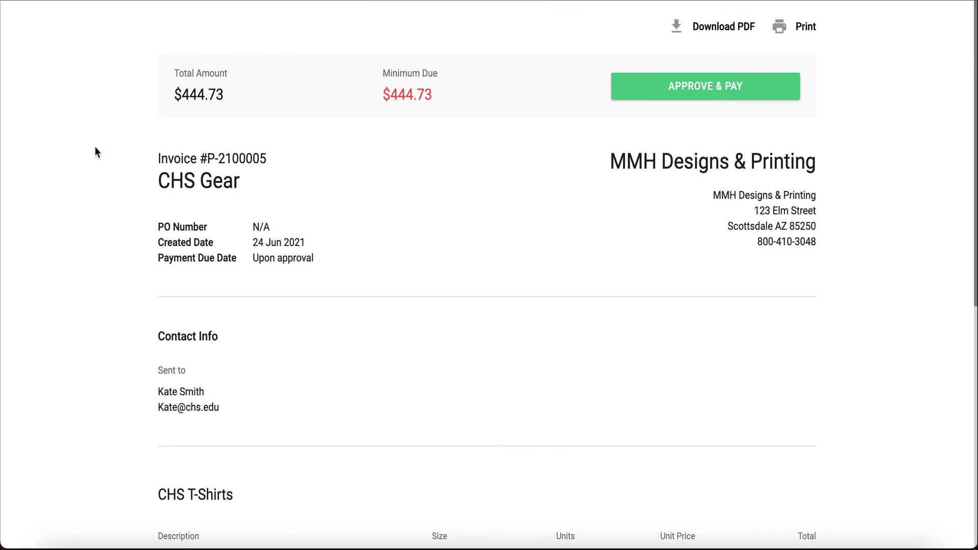
{"action": "triple_click", "coordinate": [158, 159]}
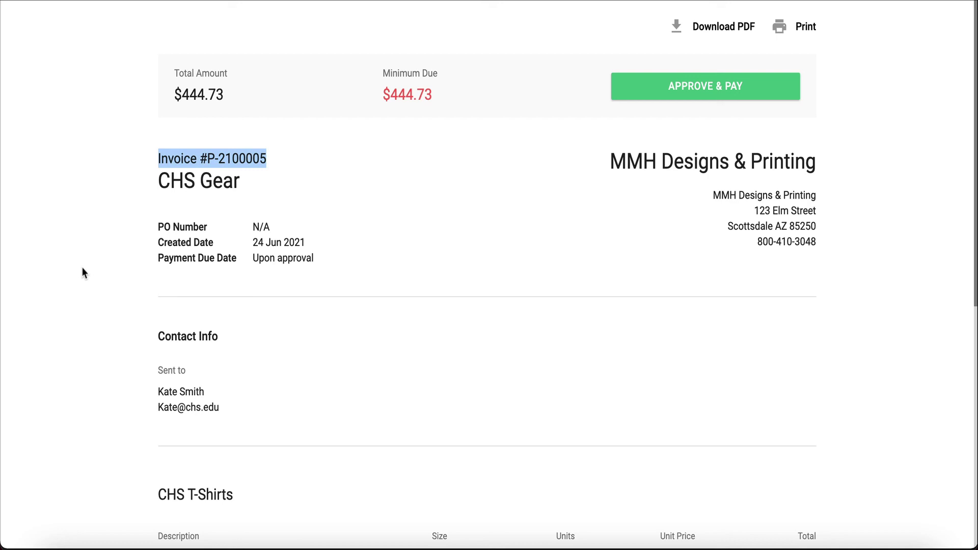
{"action": "scroll", "coordinate": [83, 269], "scroll_direction": "down", "scroll_amount": 3}
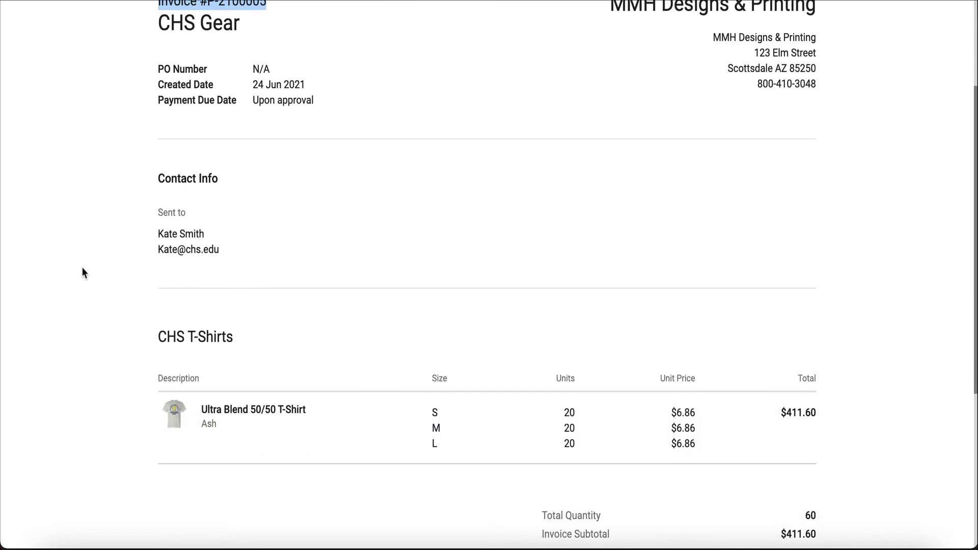
{"action": "scroll", "coordinate": [83, 268], "scroll_direction": "down", "scroll_amount": 4}
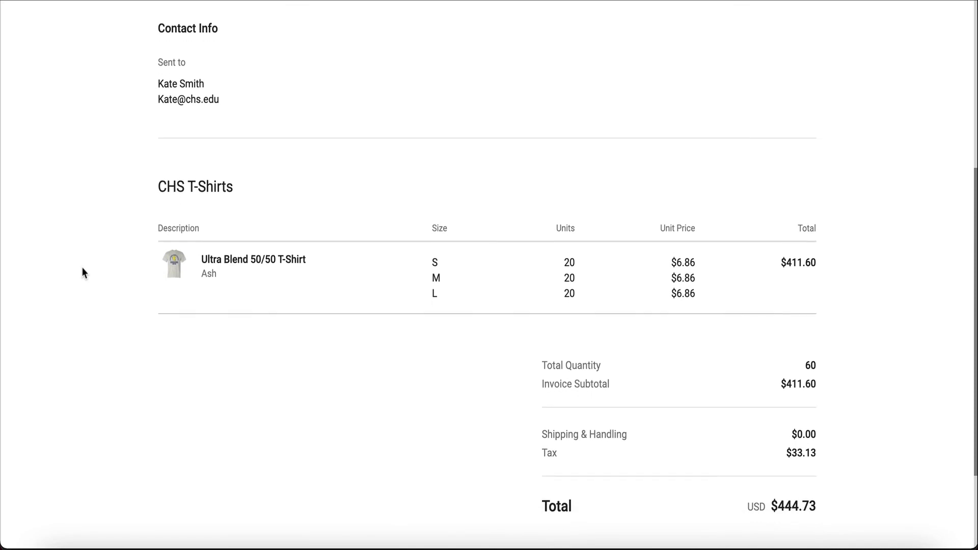
{"action": "scroll", "coordinate": [83, 268], "scroll_direction": "up", "scroll_amount": 7}
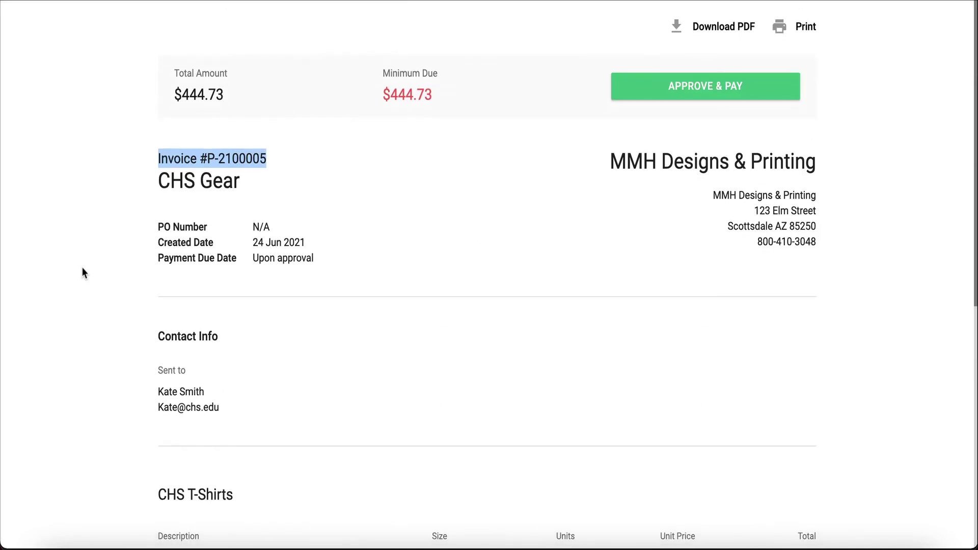
- Clear the highlight on the Invoice #P-2100005 heading
{"action": "left_click", "coordinate": [690, 90]}
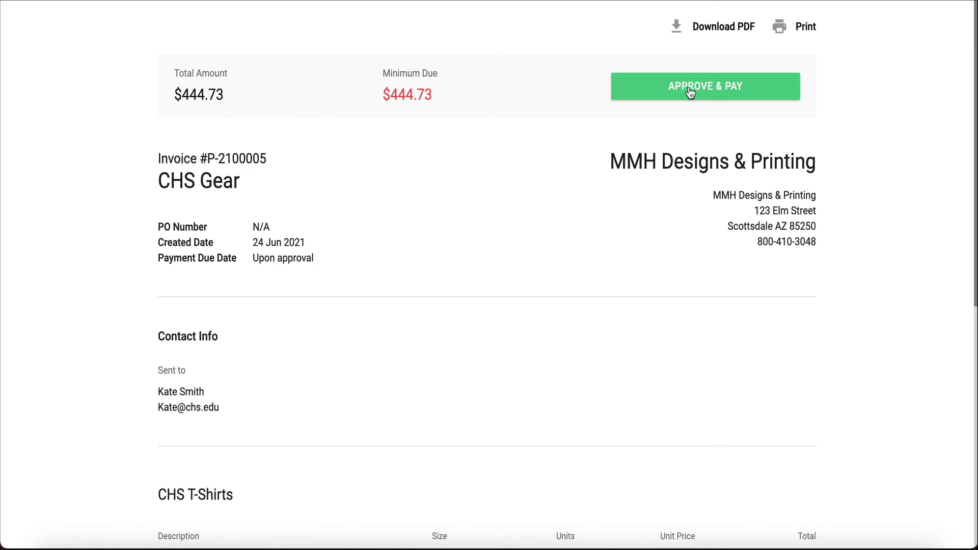